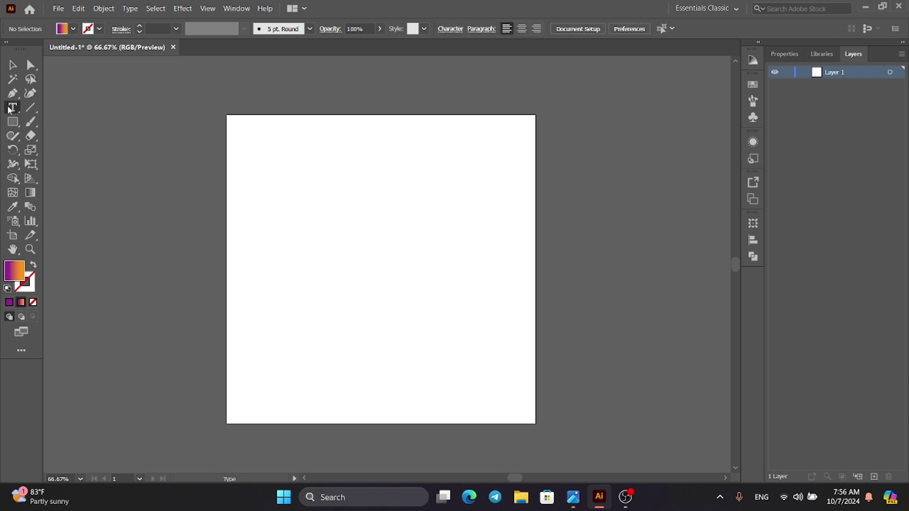
- Type the letter D on the artboard and scale it up to a large size
click(375, 246)
text(p)
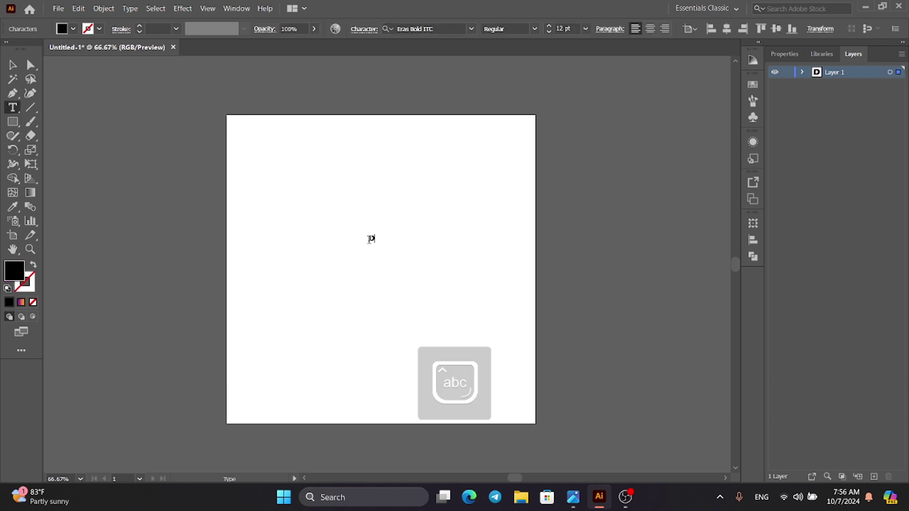
click(13, 66)
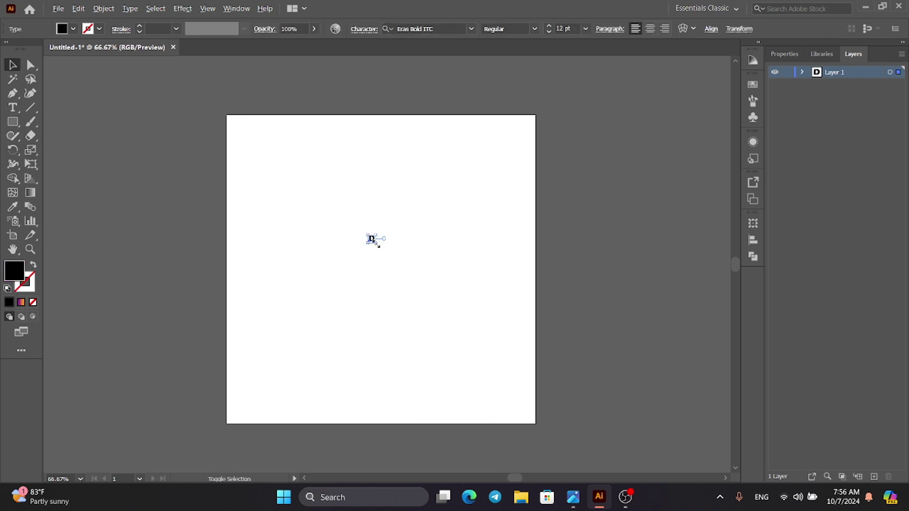
mouse_move(375, 241)
mouse_down()
mouse_move(430, 312)
mouse_move(391, 249)
mouse_up()
click(454, 156)
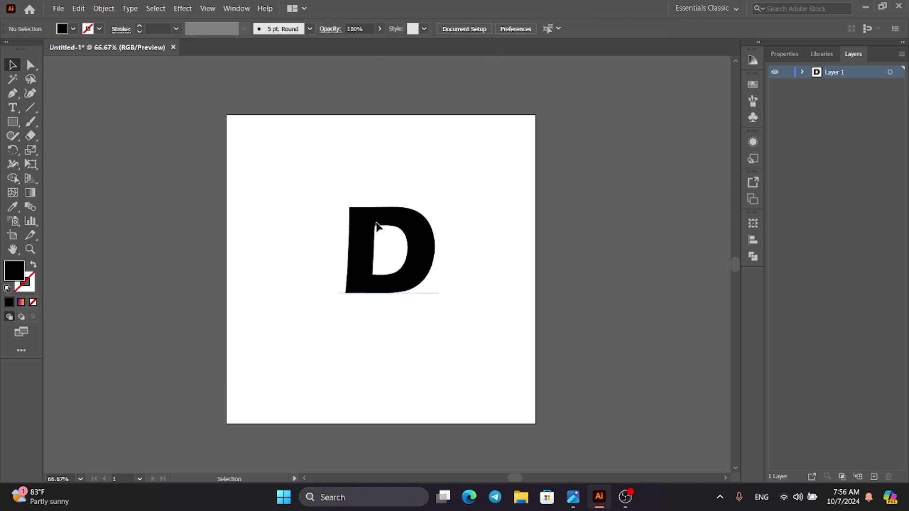
- Set the letter D's font to Eras Bold ITC
click(377, 226)
click(471, 28)
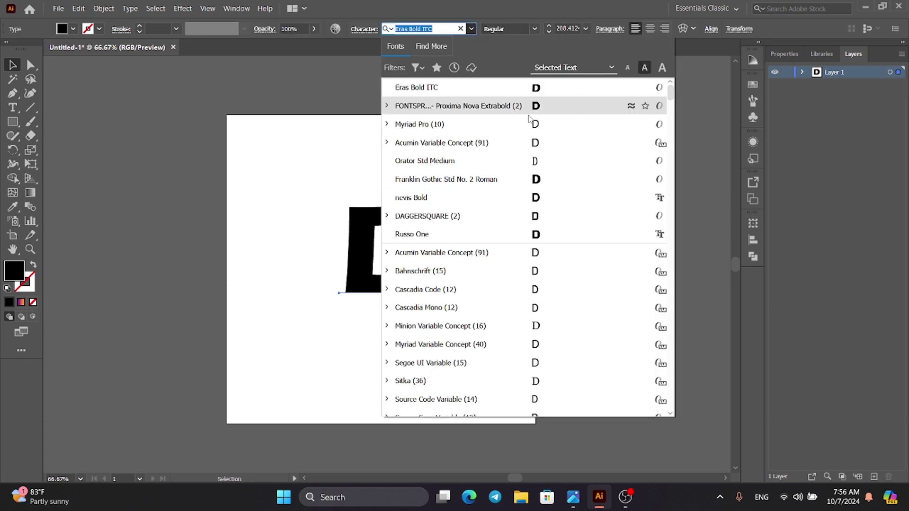
click(492, 90)
click(470, 260)
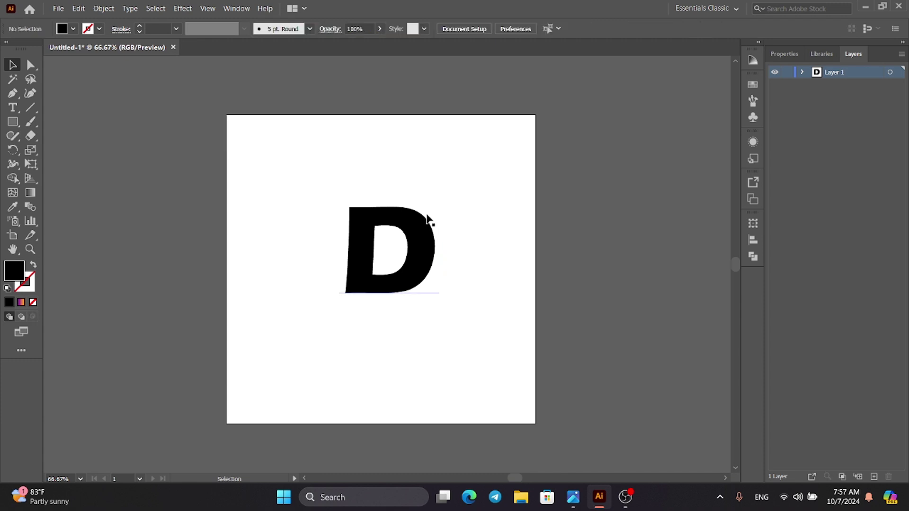
- Expand the letter into outlined shapes via Object > Expand, then zoom in
click(426, 222)
click(103, 9)
click(140, 142)
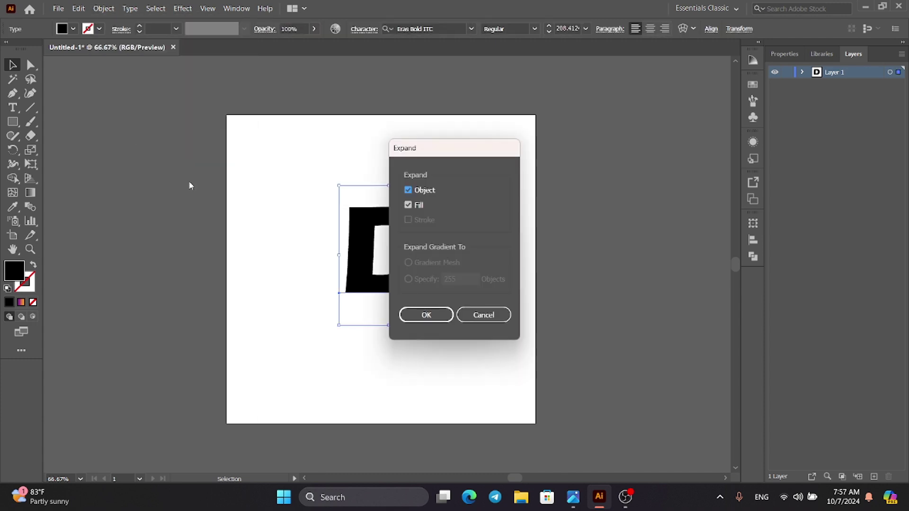
click(428, 314)
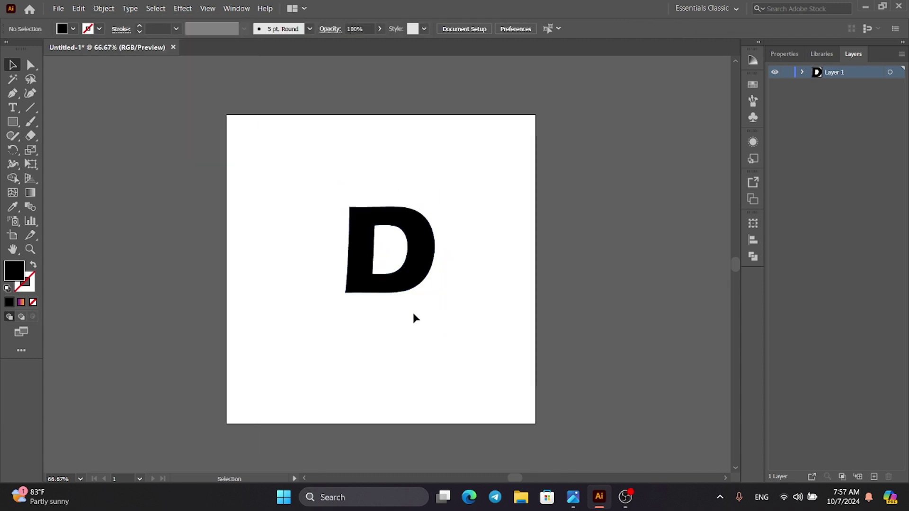
key(ctrl+plus)
key(ctrl+plus)
key(ctrl+plus)
- Pick the Line Segment tool and set the stroke colour to yellow
key(ctrl+minus)
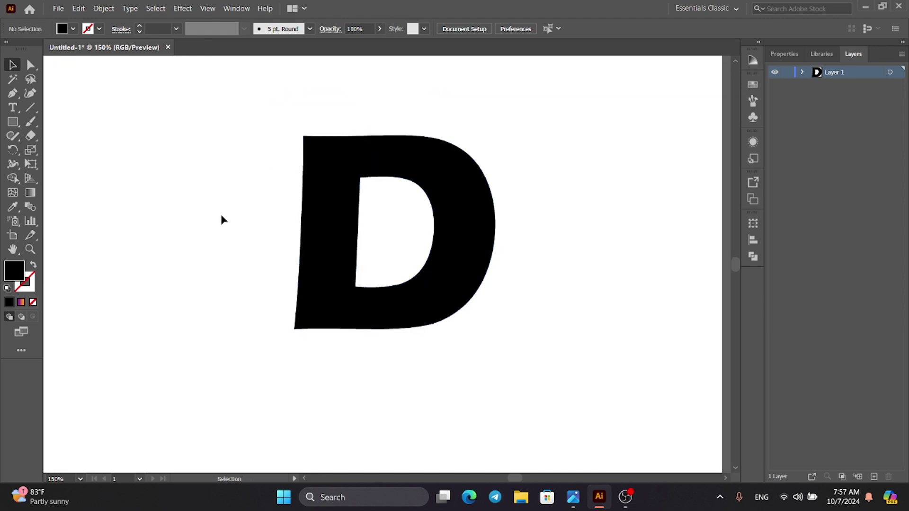
click(30, 108)
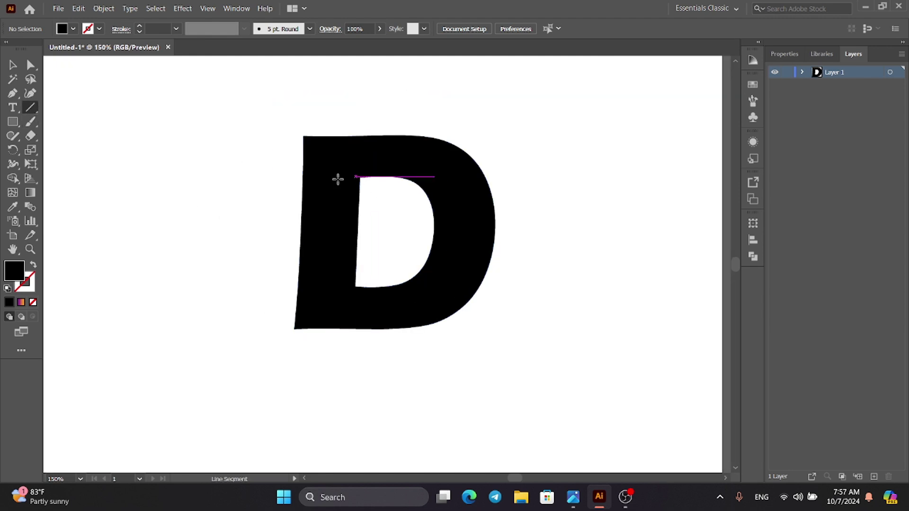
click(19, 67)
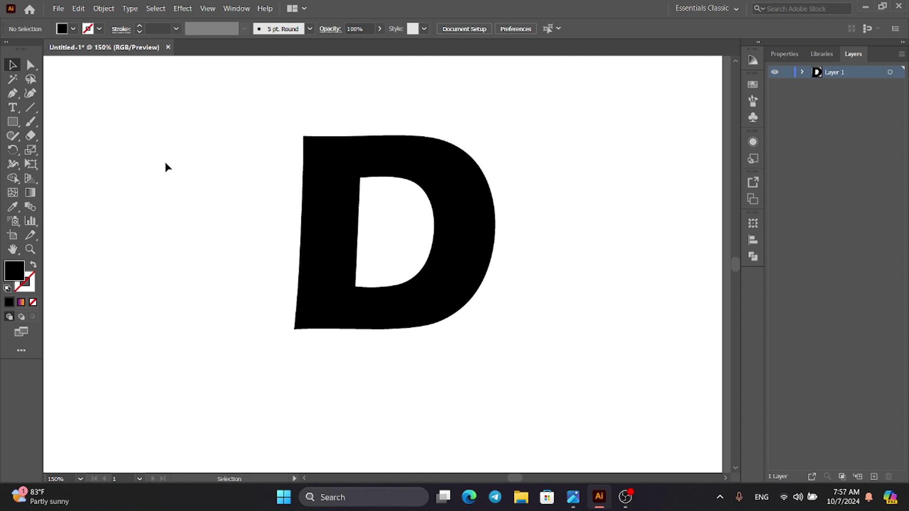
click(335, 260)
click(61, 209)
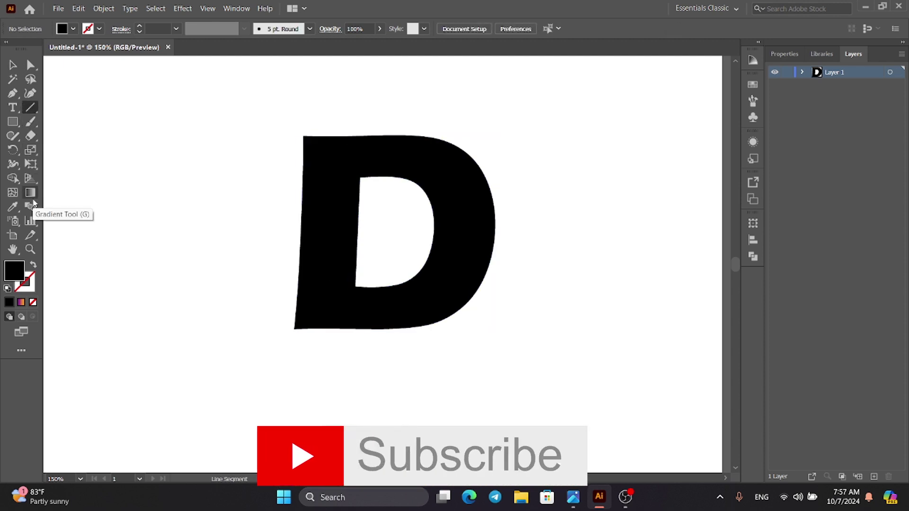
click(32, 266)
click(91, 31)
click(49, 47)
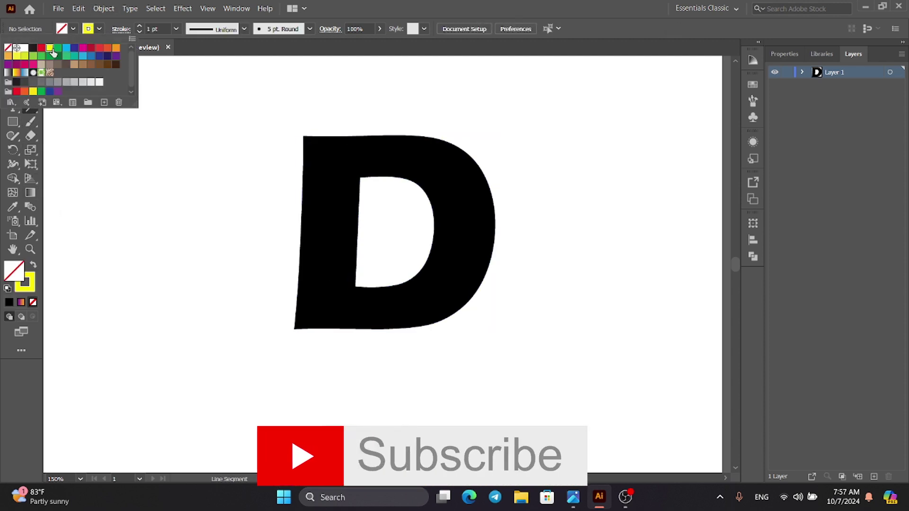
- Draw horizontal lines at the top and bottom of the D's opening, then select all
drag(360, 177, 283, 177)
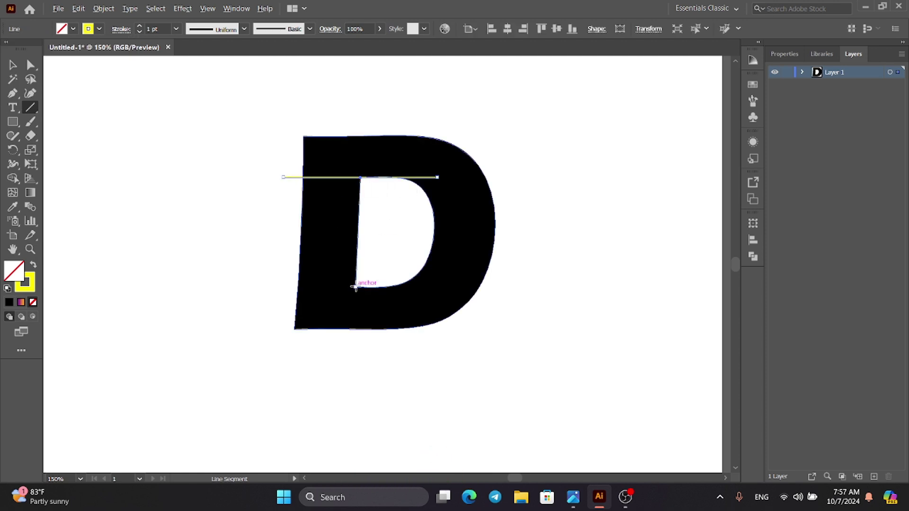
drag(356, 287, 268, 287)
key(v)
click(228, 122)
drag(218, 87, 518, 365)
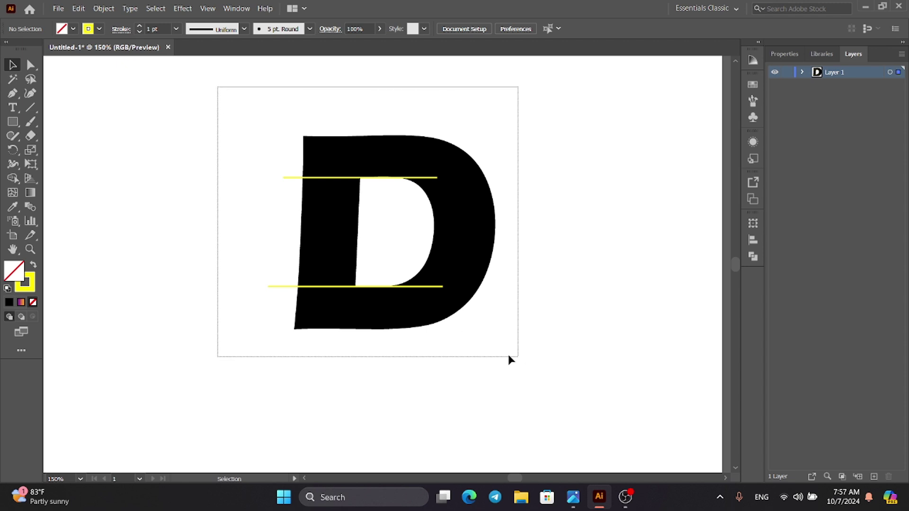
- Use Shape Builder to fill the stem region between the lines yellow
click(13, 178)
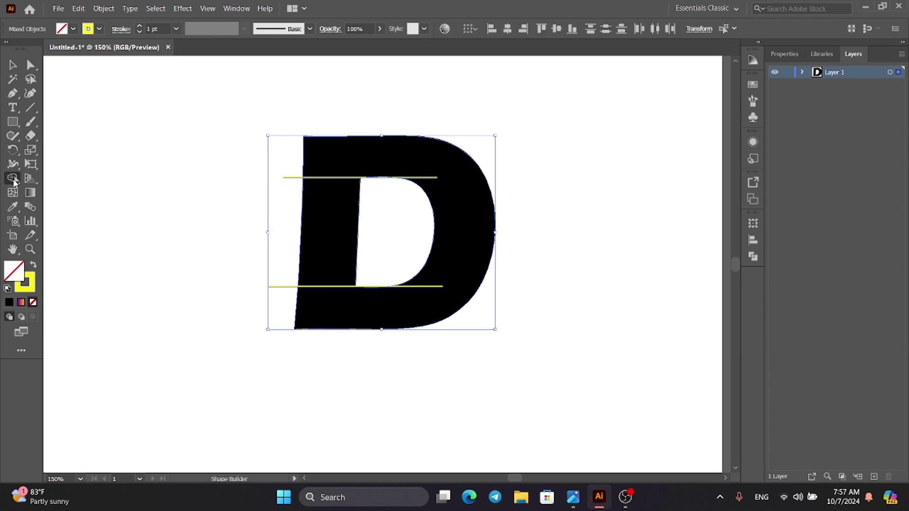
click(321, 210)
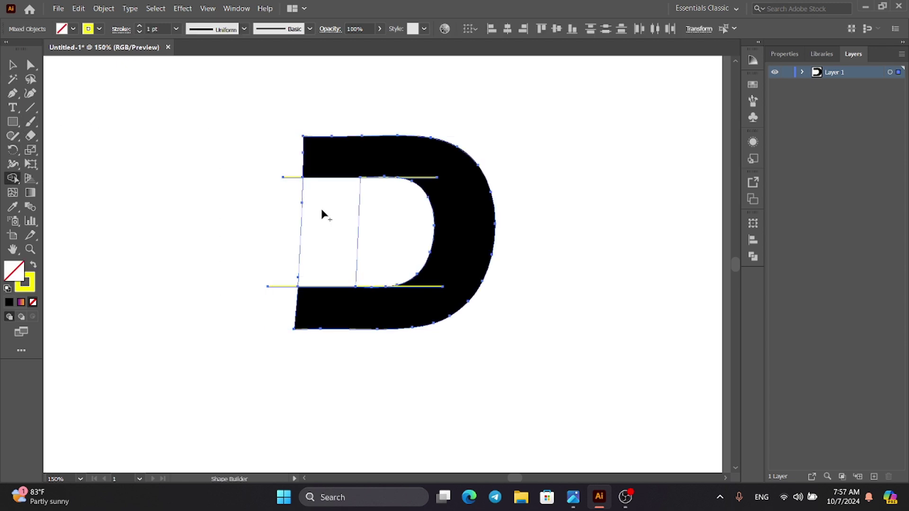
key(ctrl+z)
key(shift+x)
click(321, 230)
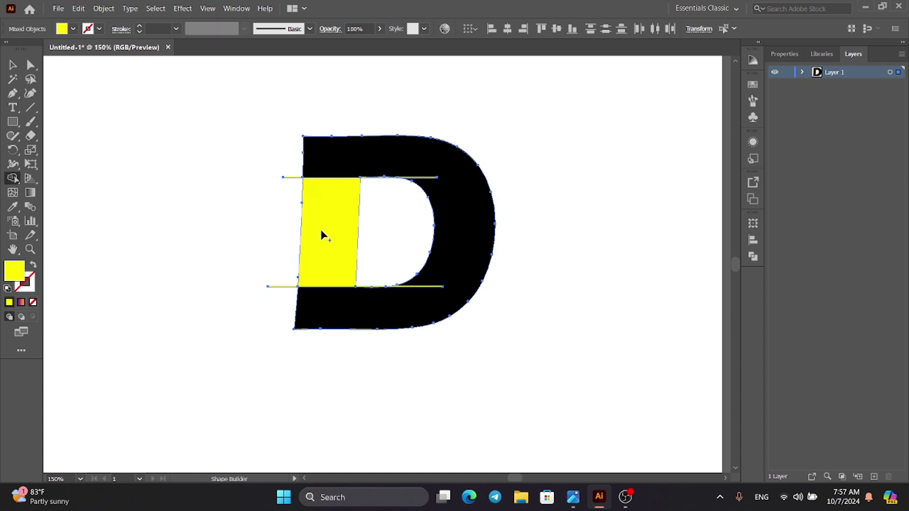
- Delete the leftover pieces of the top and bottom guide lines
key(v)
click(186, 138)
click(408, 178)
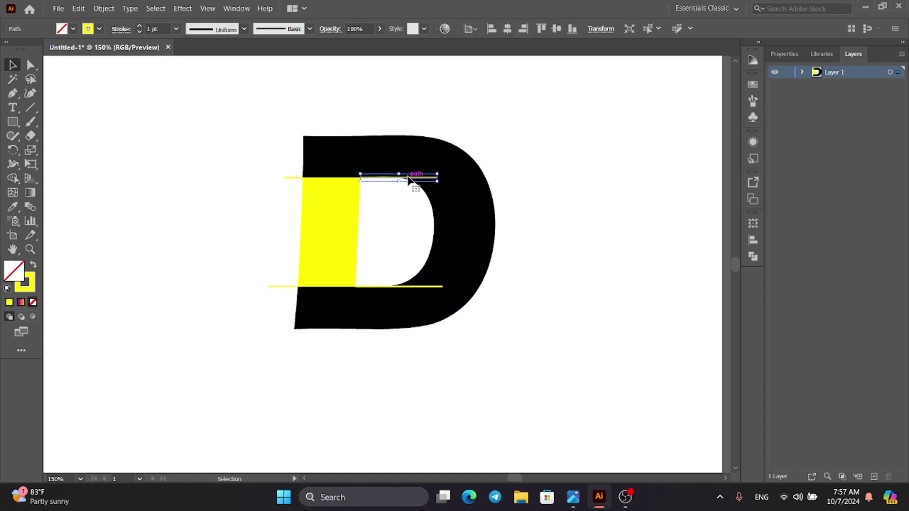
key(Delete)
drag(264, 156, 296, 294)
key(Delete)
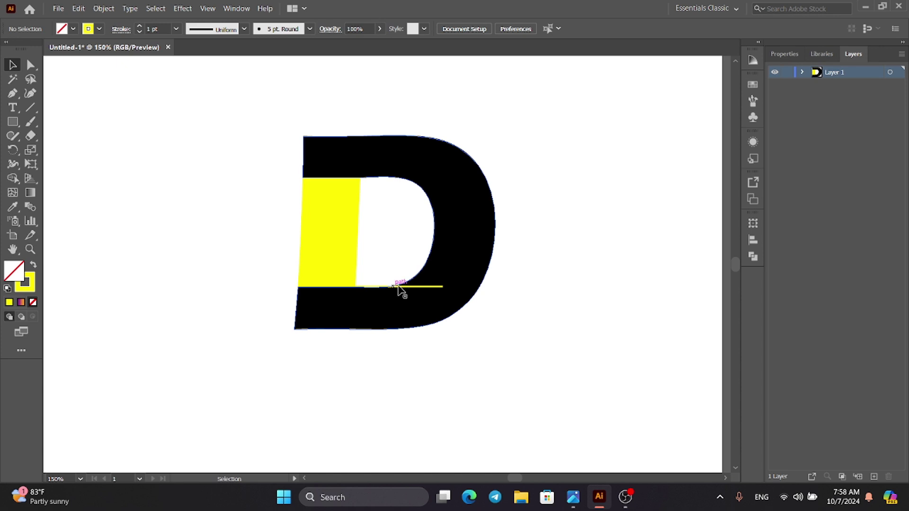
click(403, 287)
key(Delete)
click(372, 165)
- Ungroup the D and confirm the yellow piece moves separately
click(103, 9)
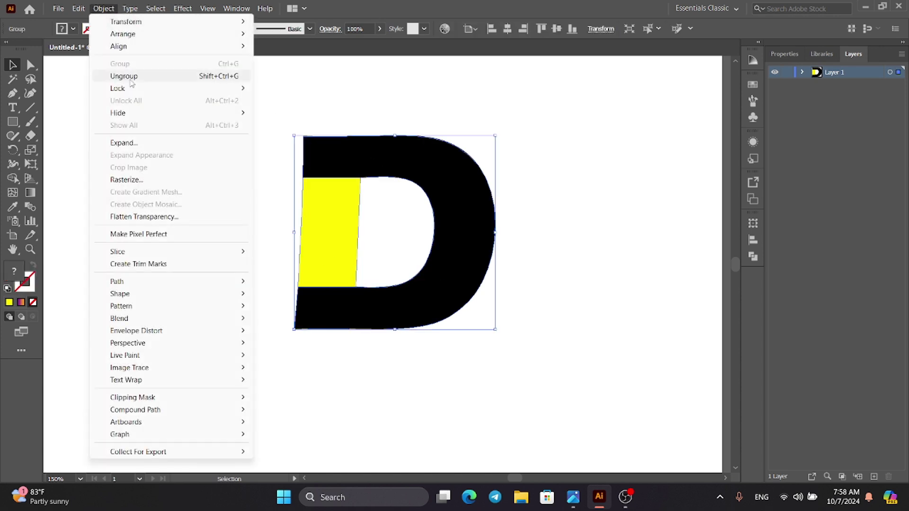
click(142, 74)
click(274, 186)
click(345, 218)
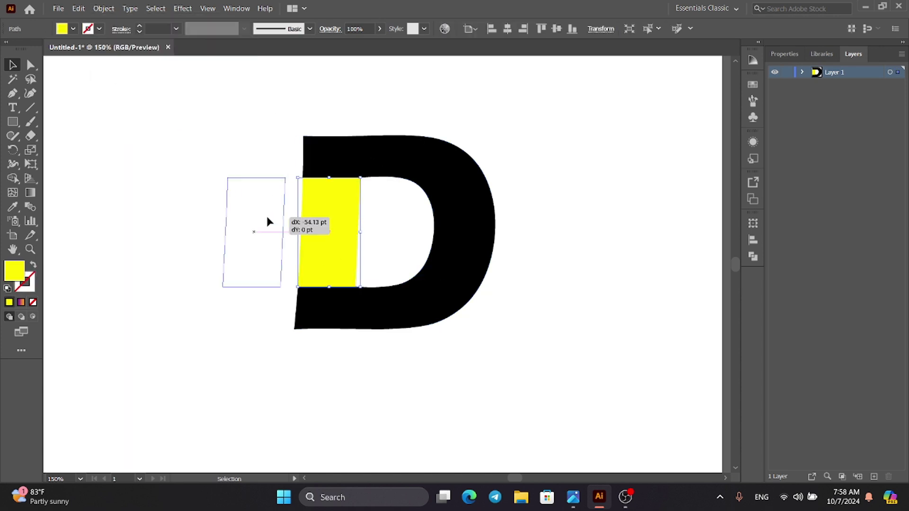
drag(344, 216, 270, 216)
key(ctrl+z)
click(165, 147)
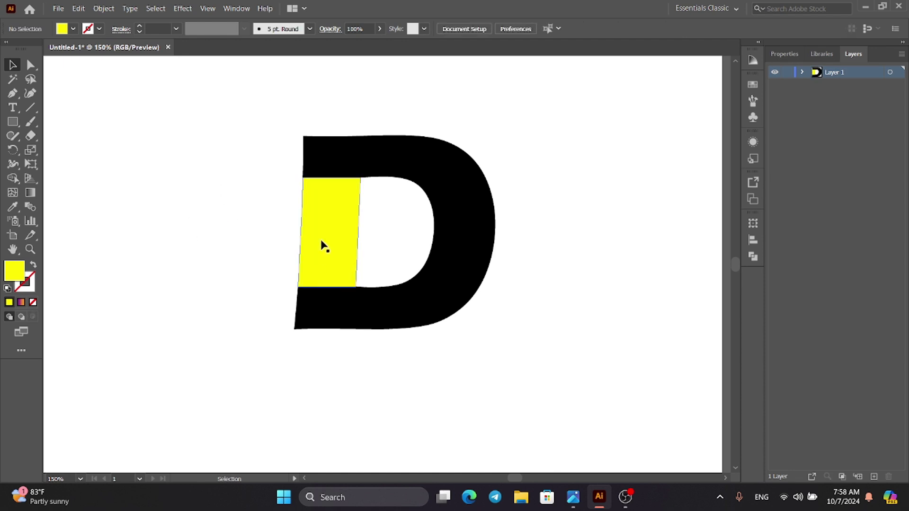
- Nudge the yellow piece up and right, narrow it, and tilt it slightly
click(326, 244)
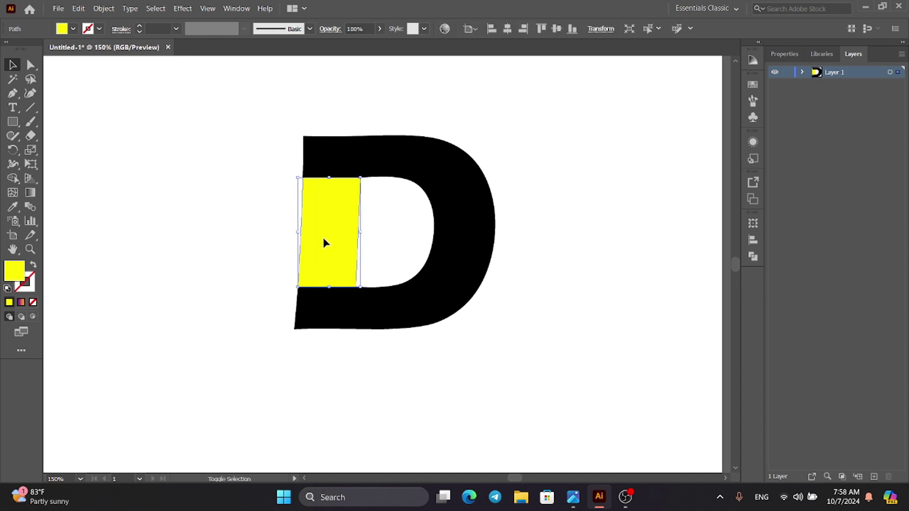
key(shift+Right)
key(shift+Right)
key(shift+Right)
key(shift+Up)
key(shift+Up)
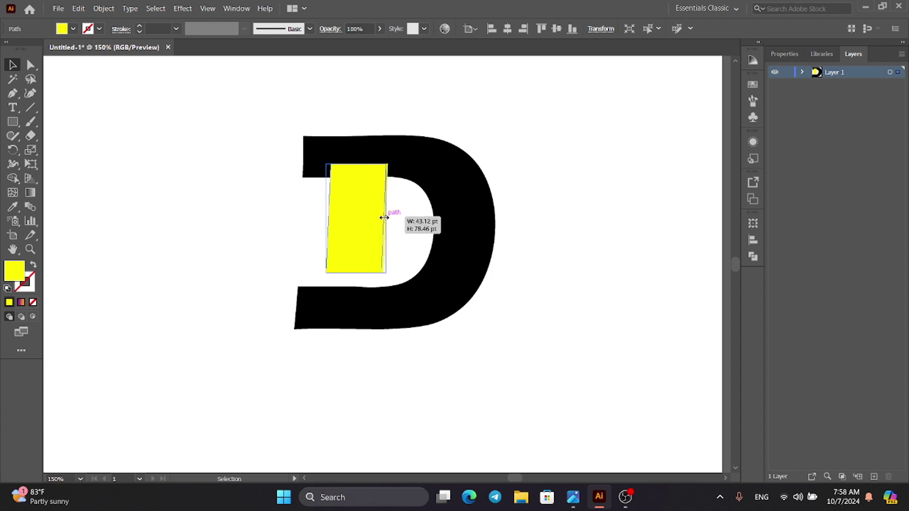
drag(384, 217, 380, 218)
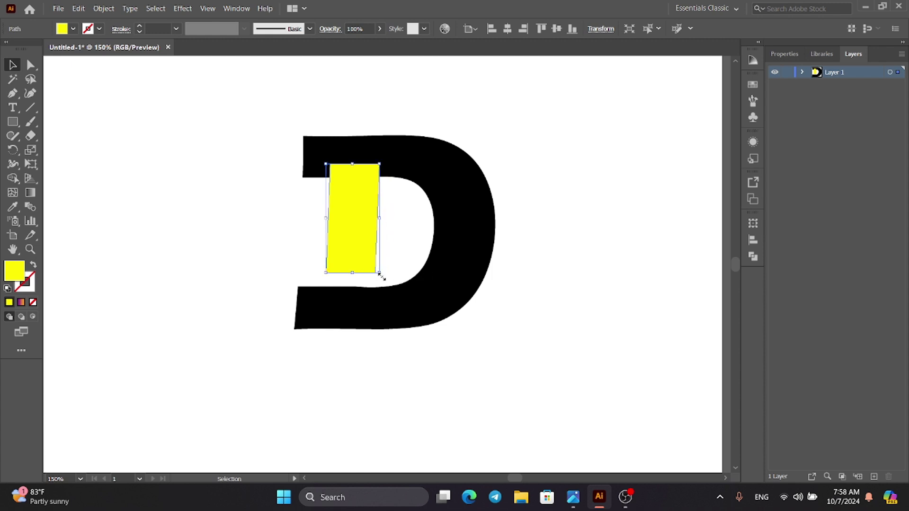
drag(379, 274, 347, 350)
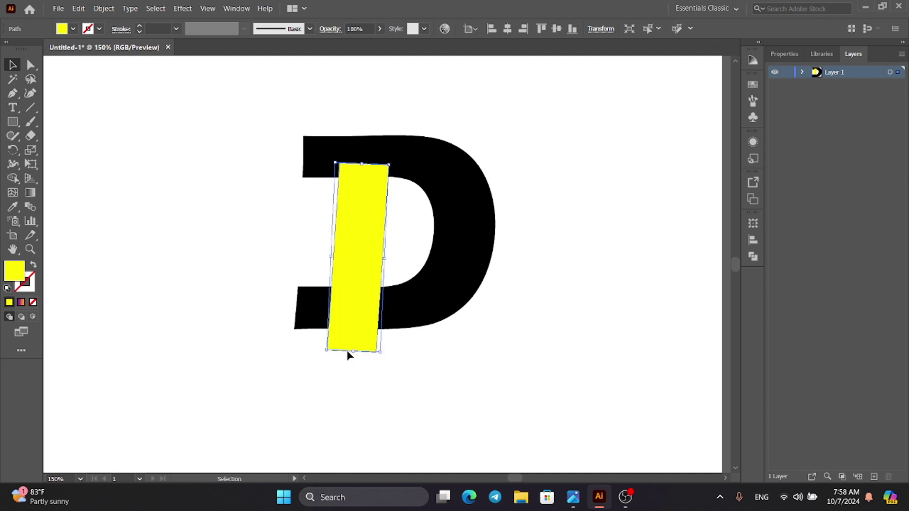
click(336, 404)
- Use Shape Builder to remove the black bottom-left piece and the yellow overhang
click(356, 274)
click(225, 123)
drag(218, 89, 523, 417)
key(shift+m)
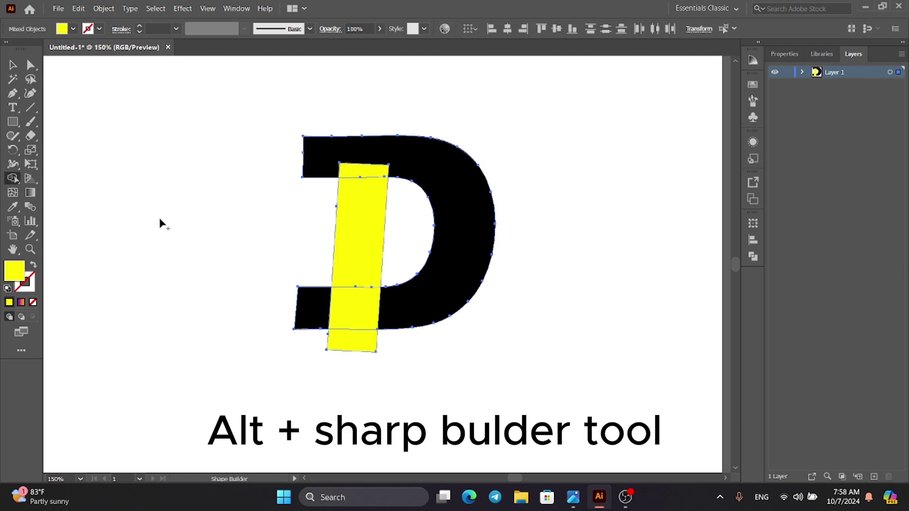
alt+click(318, 313)
alt+click(355, 342)
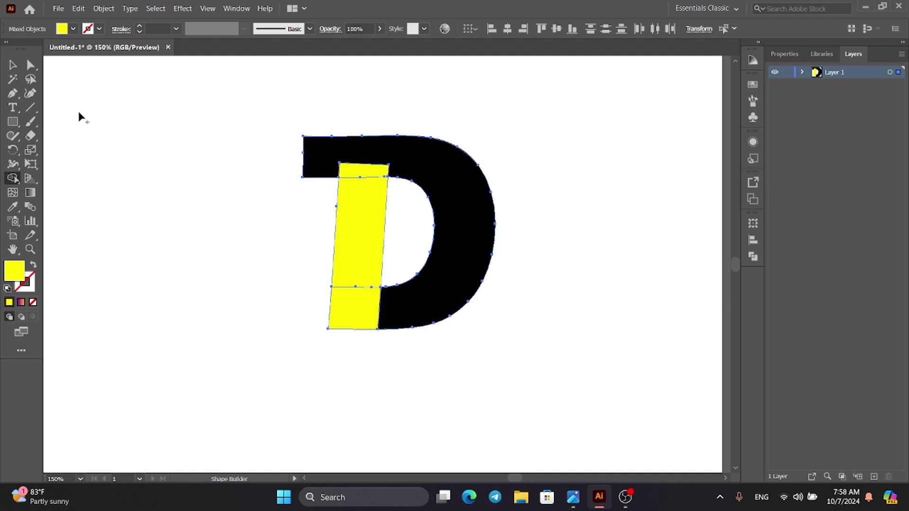
- Delete the lower yellow piece, undoing an accidental move of the bar
key(v)
click(219, 167)
drag(253, 92, 522, 368)
click(323, 213)
key(ctrl+z)
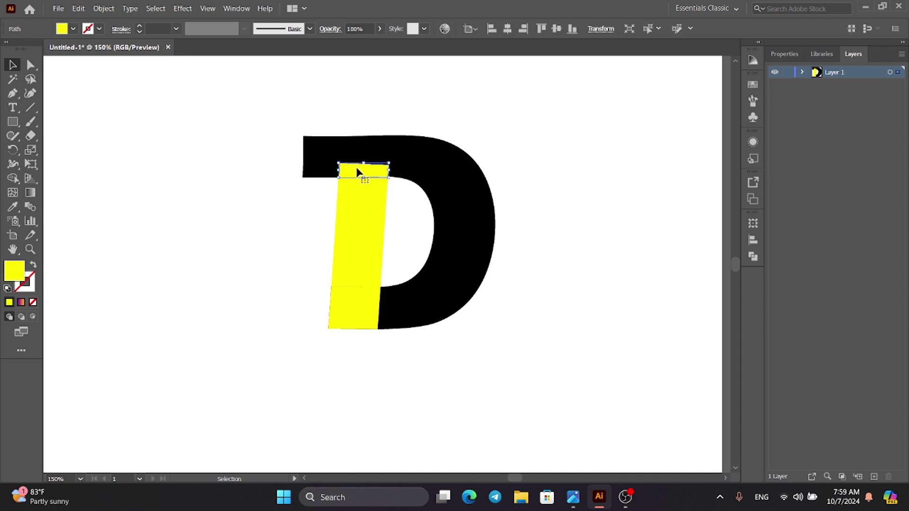
click(367, 305)
key(Delete)
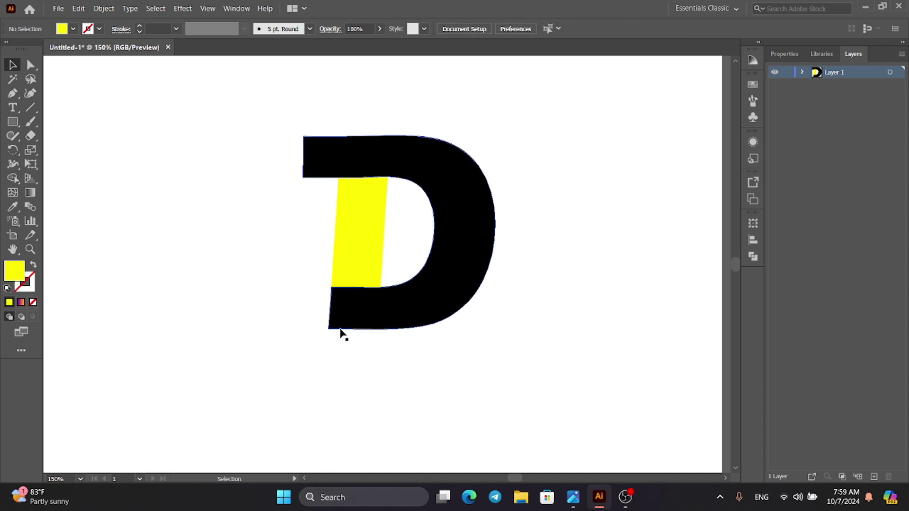
drag(360, 217, 247, 230)
key(ctrl+z)
key(ctrl+z)
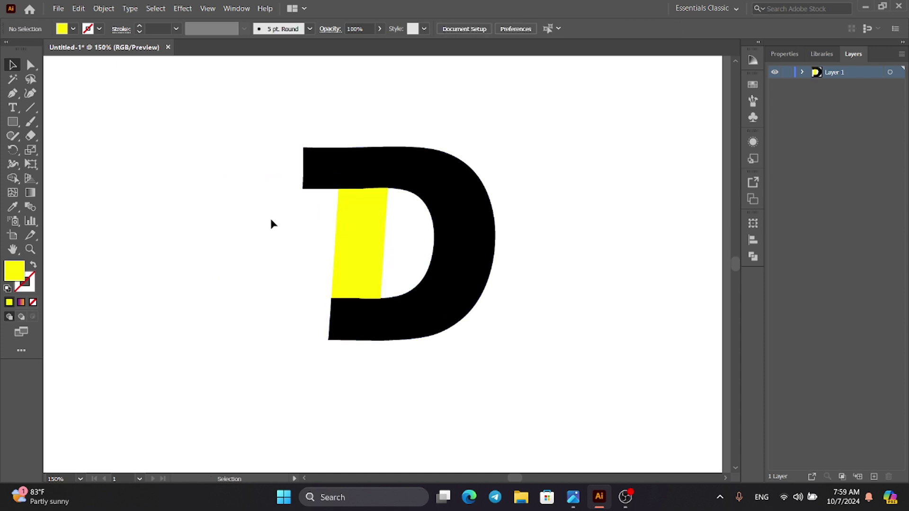
- Show the black D's anchor points and try selecting the top arm's left anchors
click(313, 189)
click(30, 64)
click(109, 125)
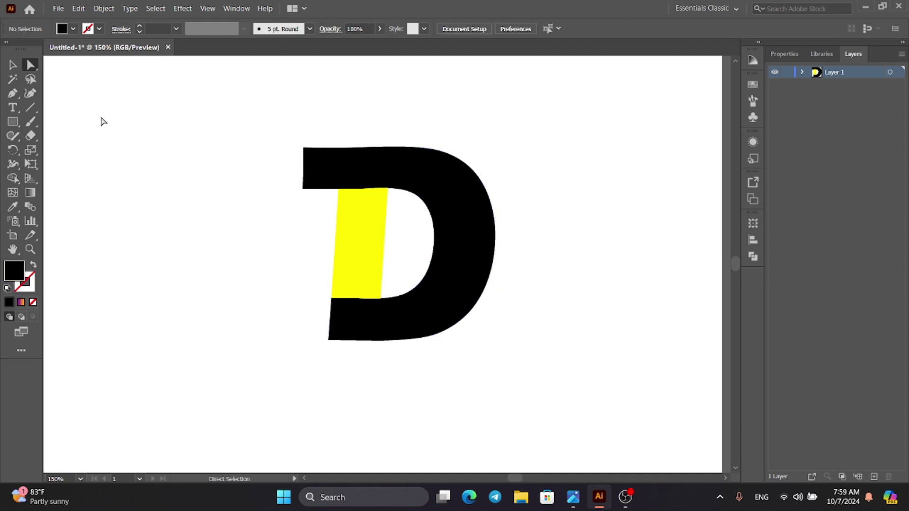
click(308, 156)
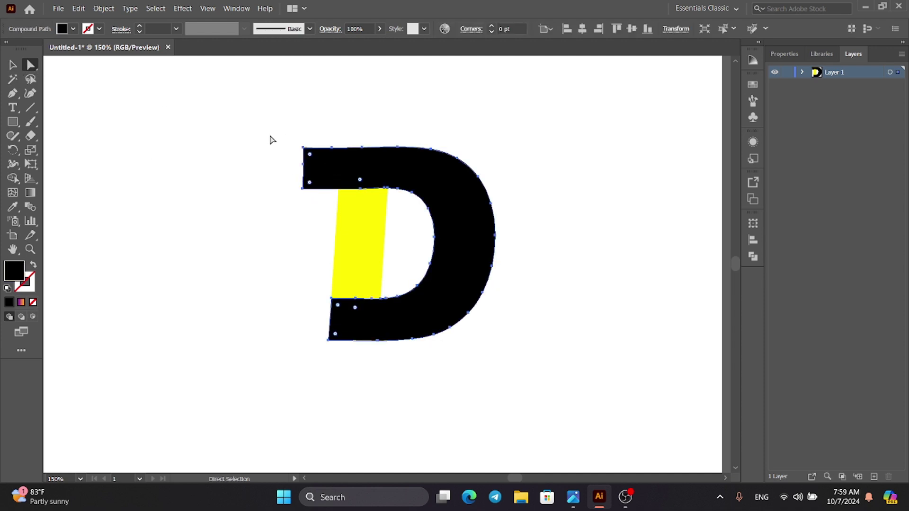
drag(264, 115, 331, 244)
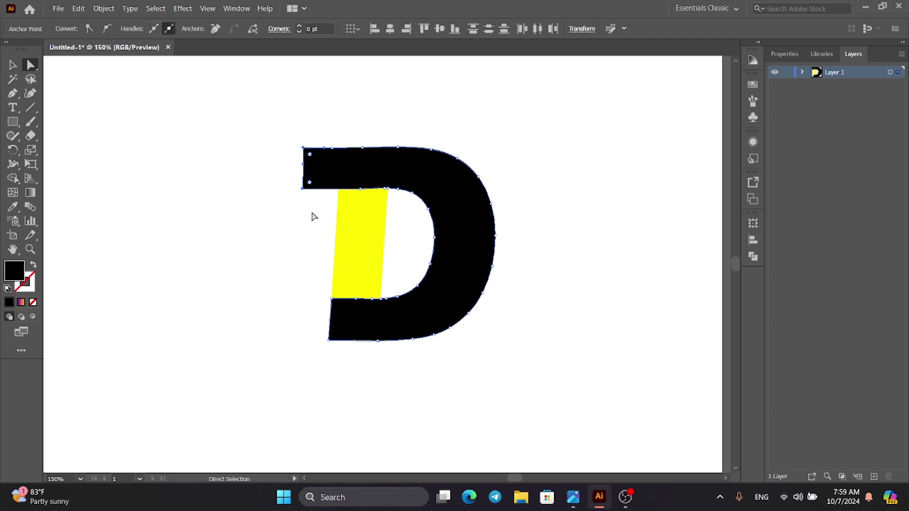
click(80, 118)
click(12, 65)
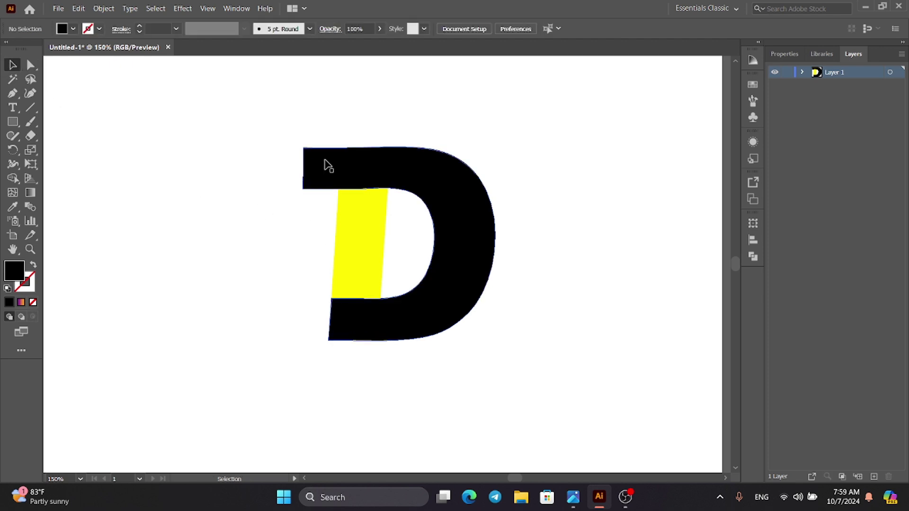
click(325, 168)
- Move the top arm's two left anchors leftward with two Shift+Left nudges
key(a)
drag(282, 129, 318, 226)
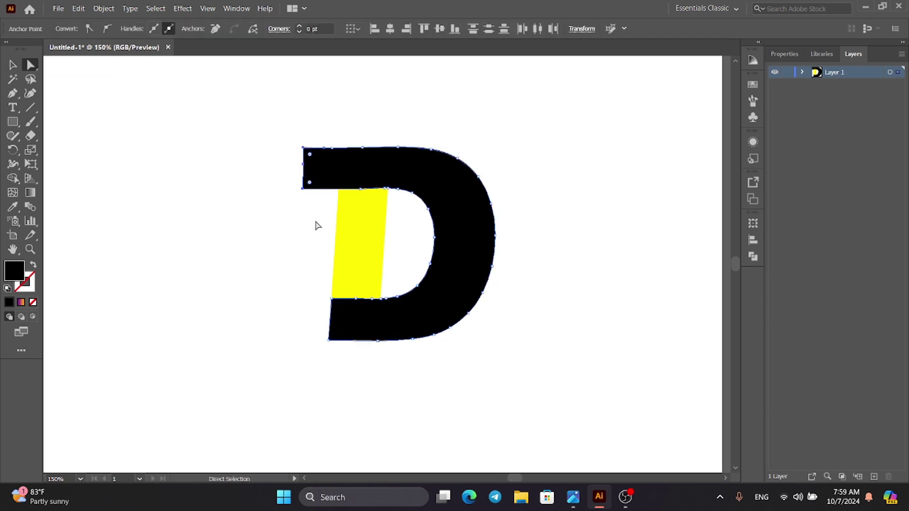
key(shift+Left)
key(shift+Left)
key(shift+Left)
key(shift+Left)
key(shift+Left)
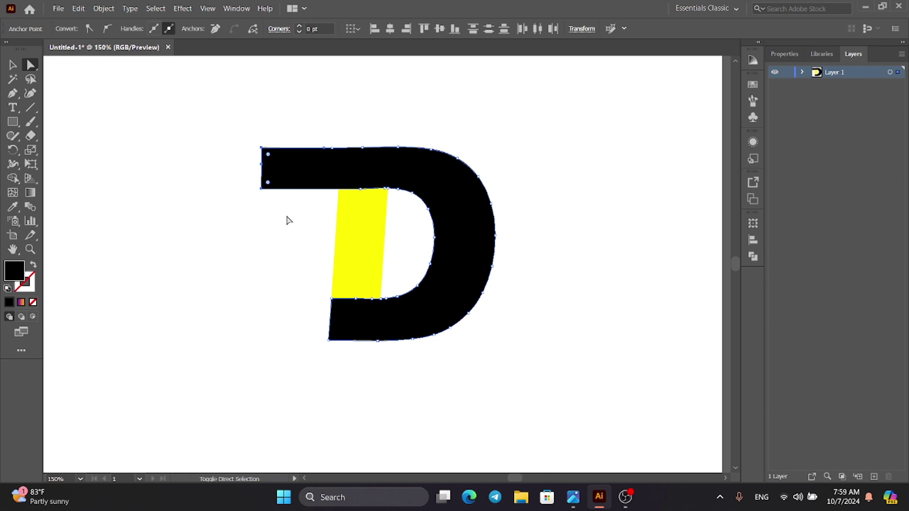
key(shift+Left)
key(shift+Left)
key(v)
click(227, 258)
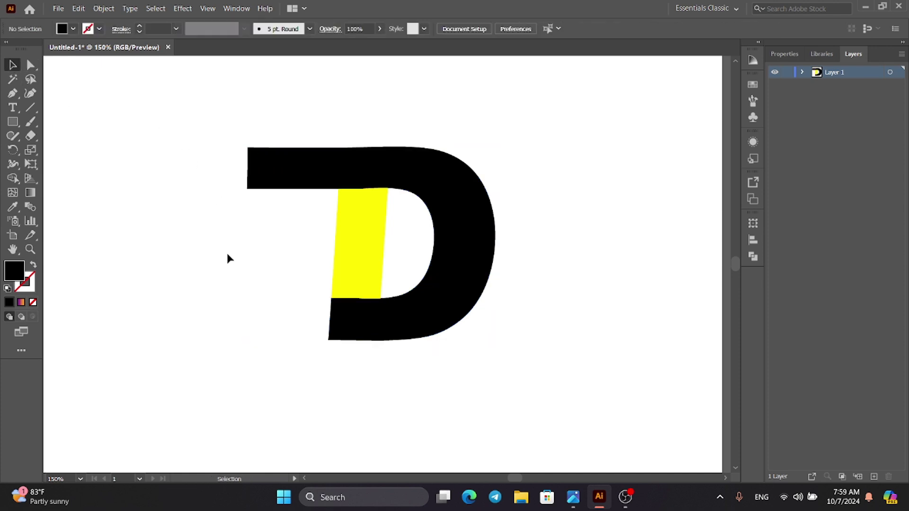
click(35, 110)
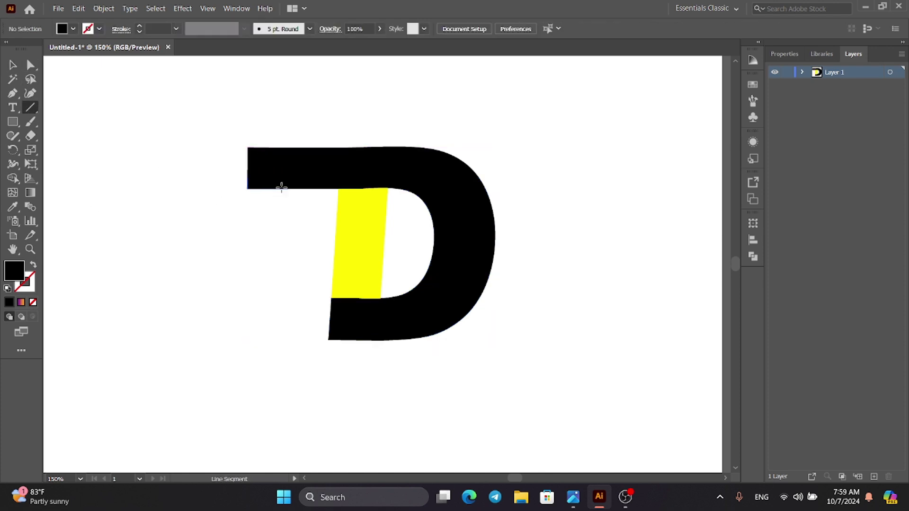
- Draw yellow cut lines: a diagonal across the top arm's end and a horizontal below the bar
click(34, 264)
click(88, 30)
click(52, 51)
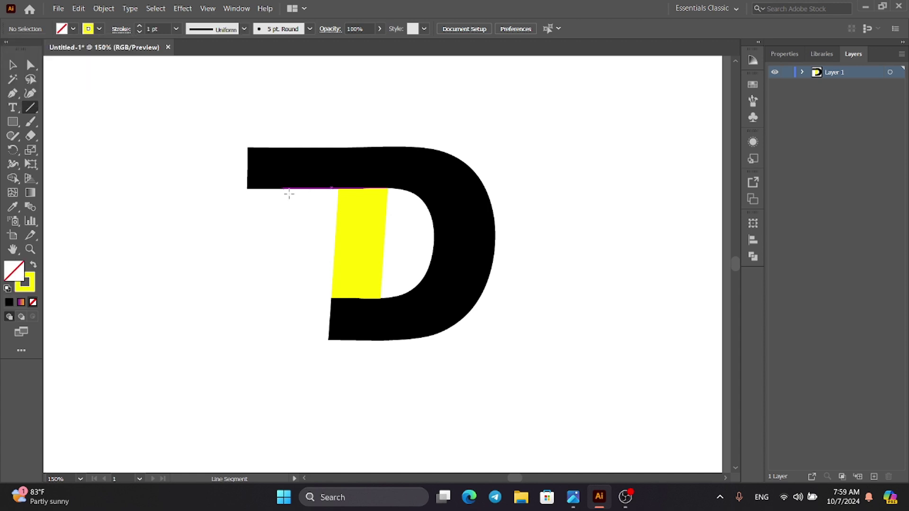
drag(283, 189, 336, 250)
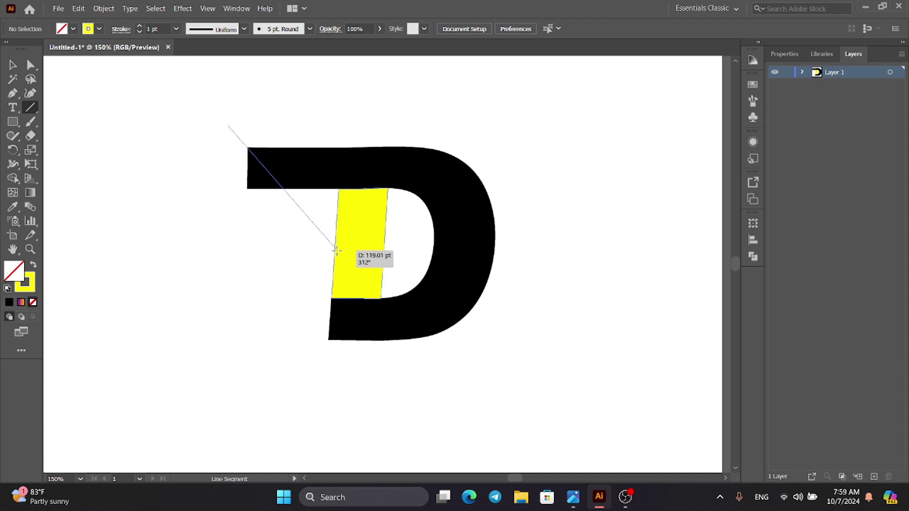
drag(337, 250, 331, 243)
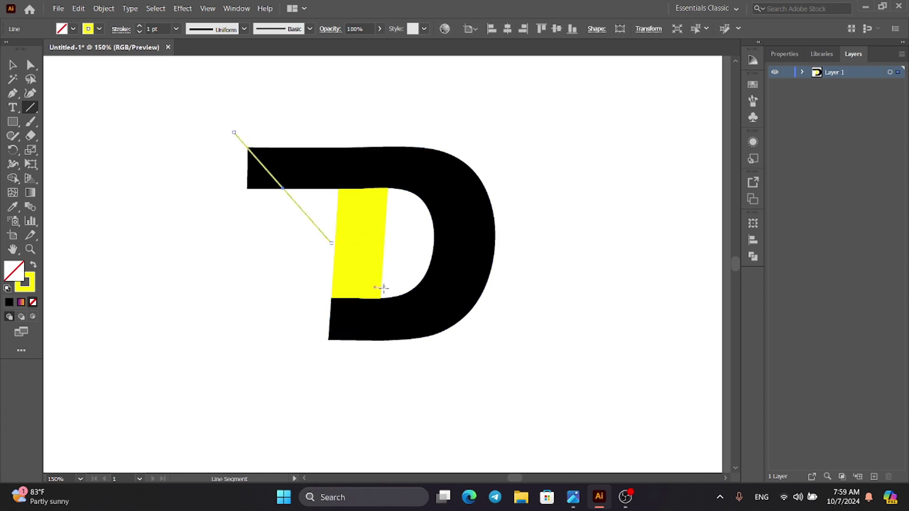
drag(383, 284, 367, 292)
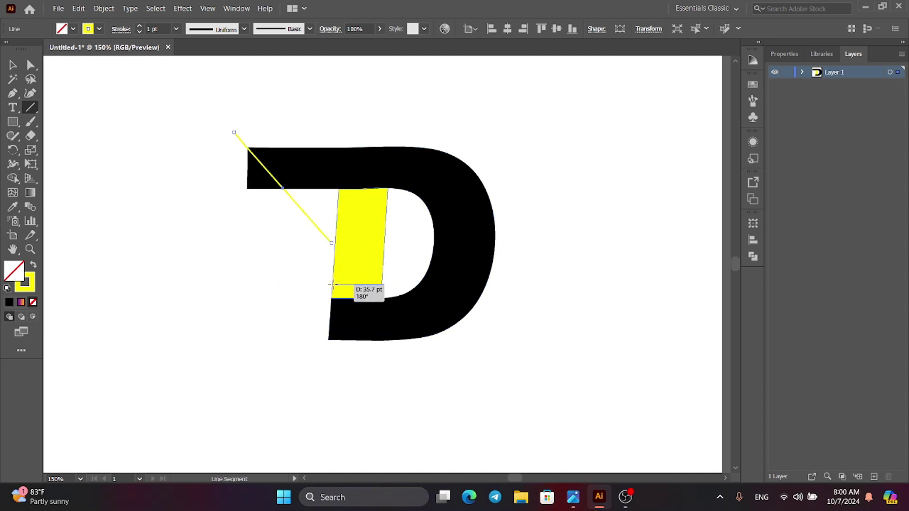
drag(360, 284, 303, 284)
- Use Shape Builder to remove the yellow bar's bottom and the top arm's corner
key(v)
drag(172, 95, 530, 354)
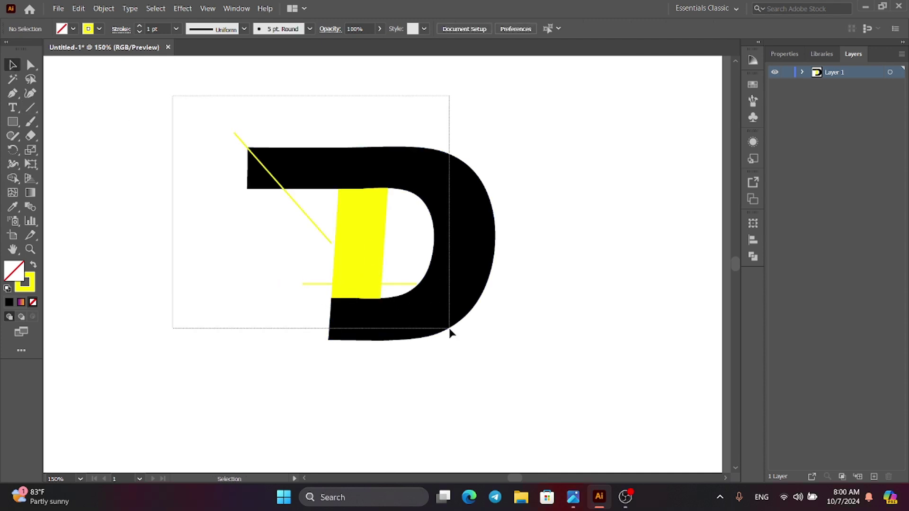
key(shift+m)
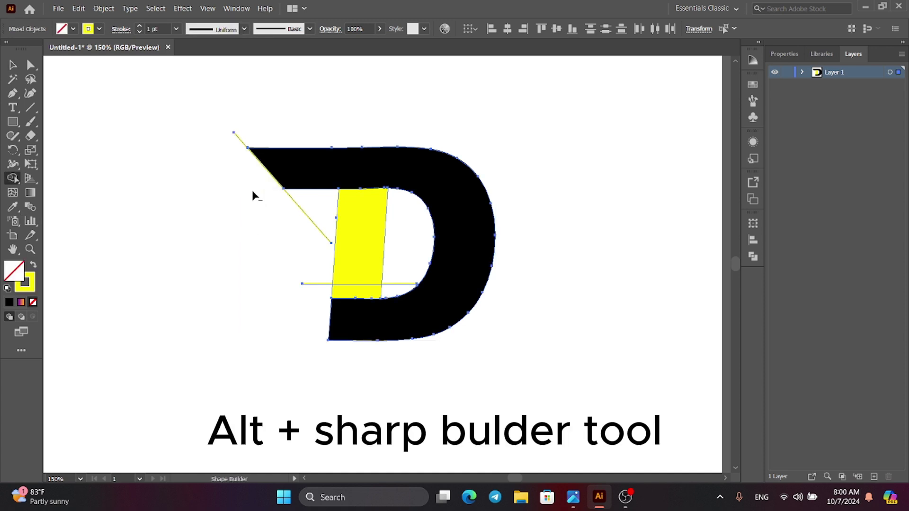
alt+click(355, 294)
key(v)
click(199, 132)
- Delete the leftover diagonal and horizontal cut lines
click(244, 145)
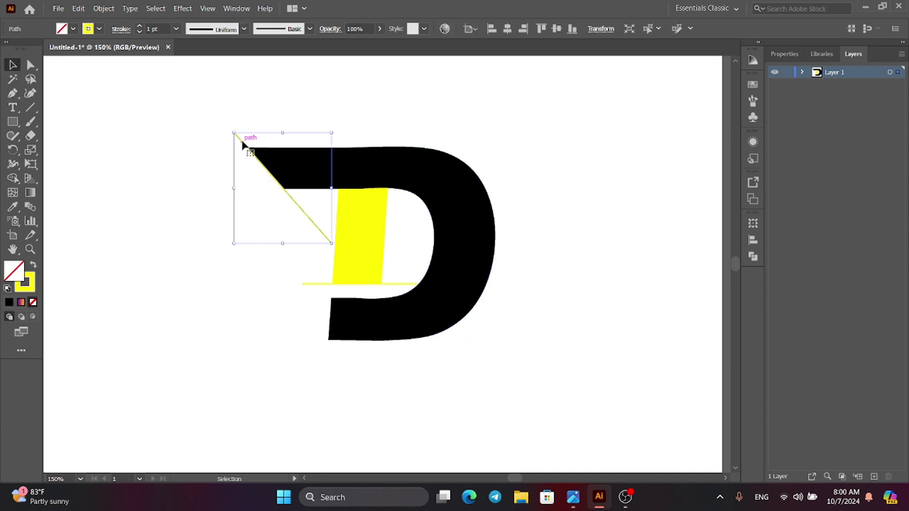
key(Delete)
click(398, 284)
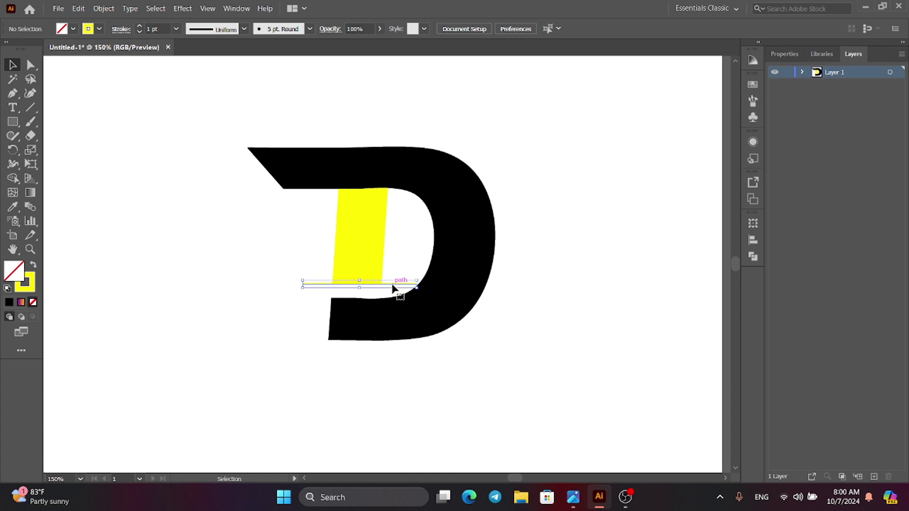
key(Delete)
scroll(355, 262, down, 1)
- Remove an extra anchor point on the lower arm with Delete Anchor Point
click(30, 64)
click(344, 318)
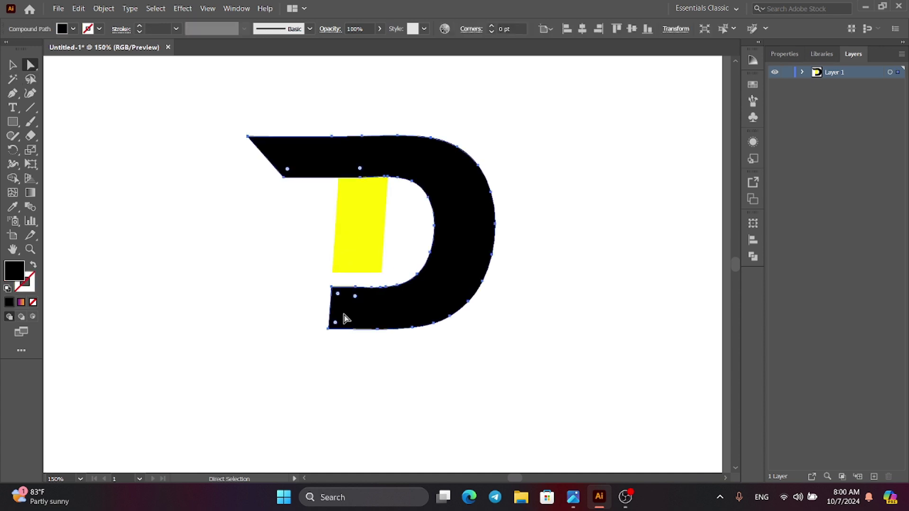
click(13, 93)
click(71, 120)
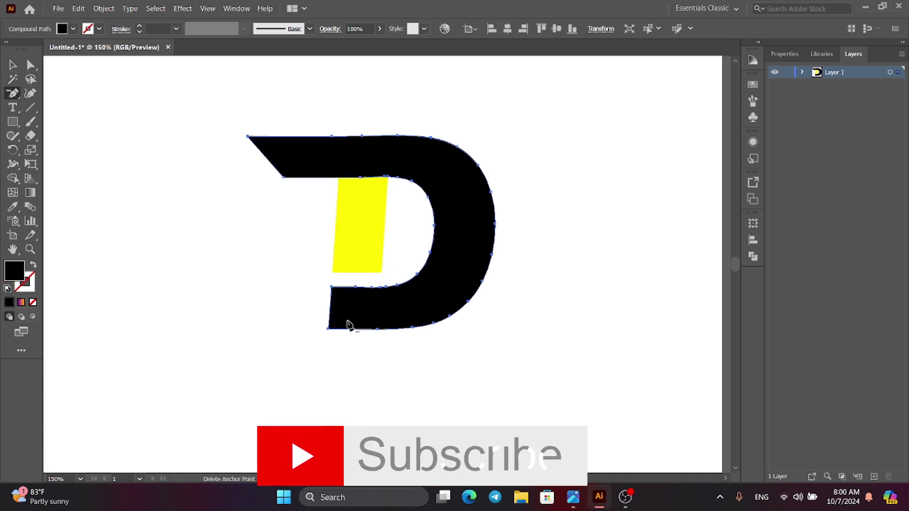
click(357, 287)
- Round the lower arm's bottom-left corner into a smooth curve
click(12, 64)
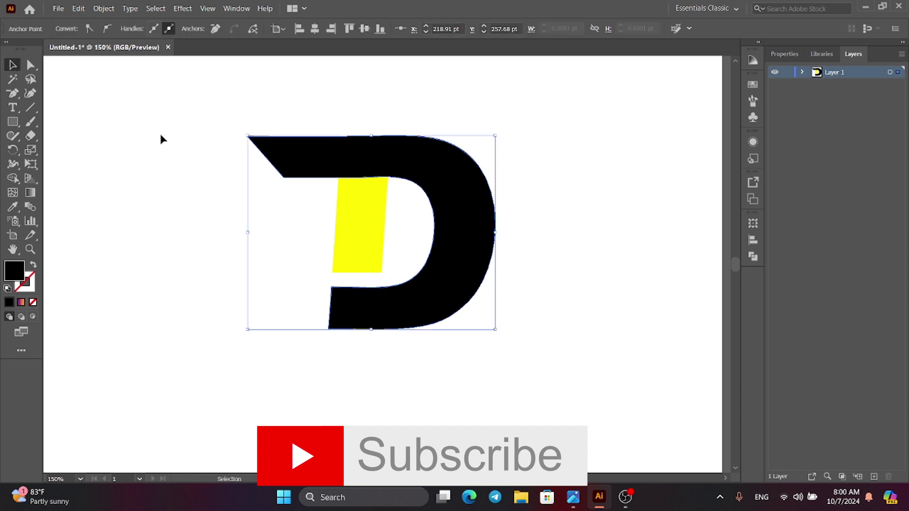
click(365, 283)
click(338, 304)
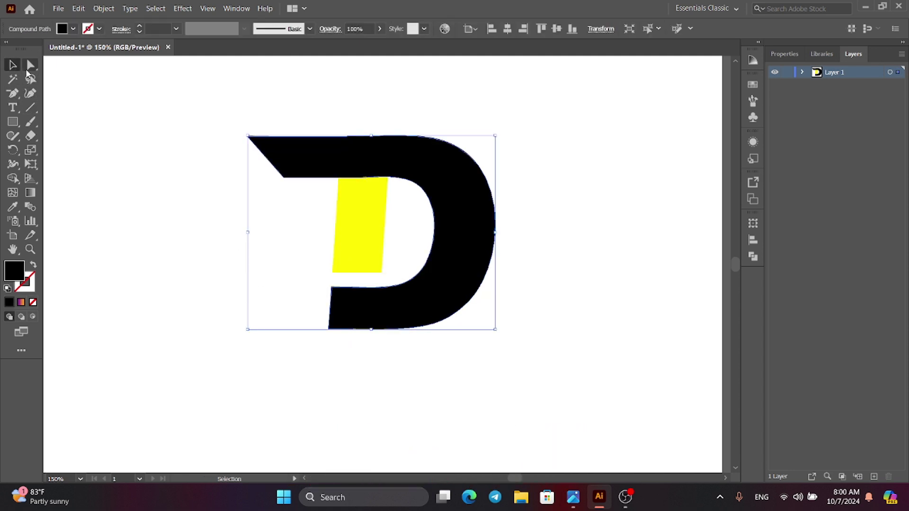
click(31, 65)
drag(337, 296, 365, 326)
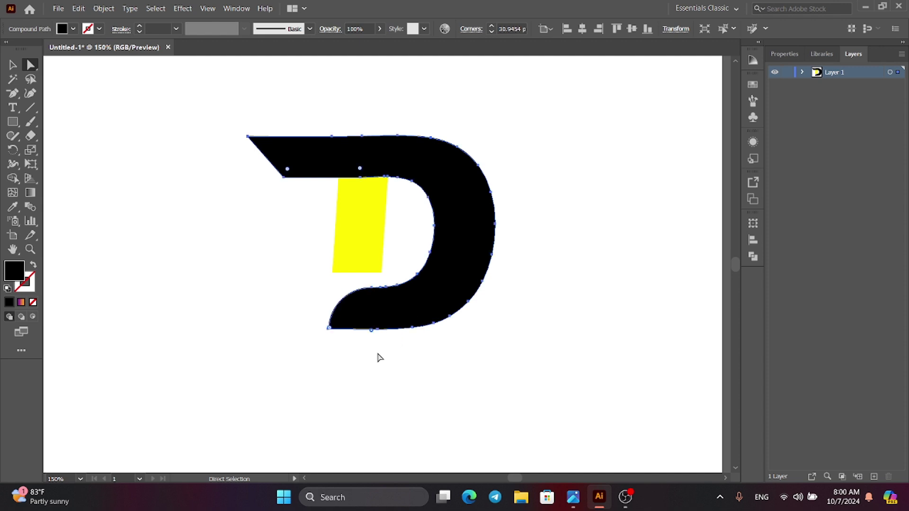
click(374, 360)
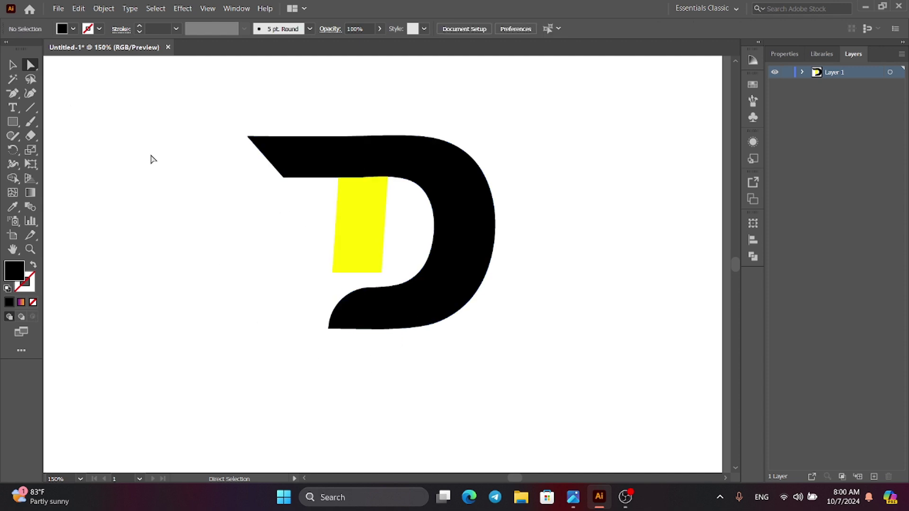
click(12, 93)
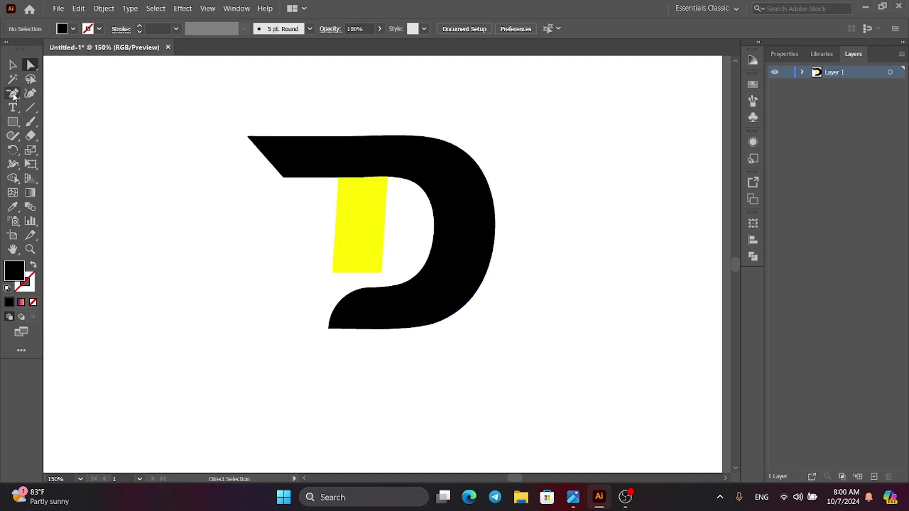
- Draw a curved Pen path from the yellow bar's corner via the D's right edge to the lower arm
click(390, 178)
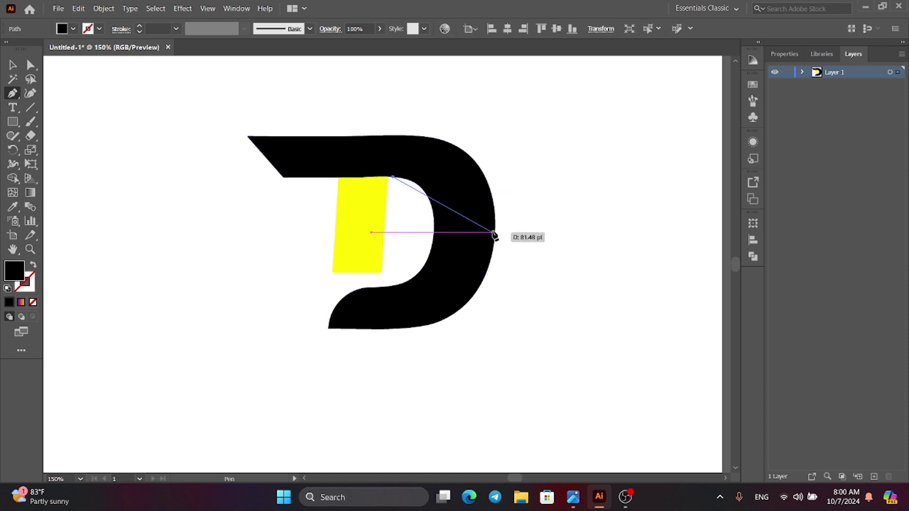
mouse_move(495, 231)
mouse_down()
mouse_move(505, 279)
mouse_move(522, 288)
mouse_up()
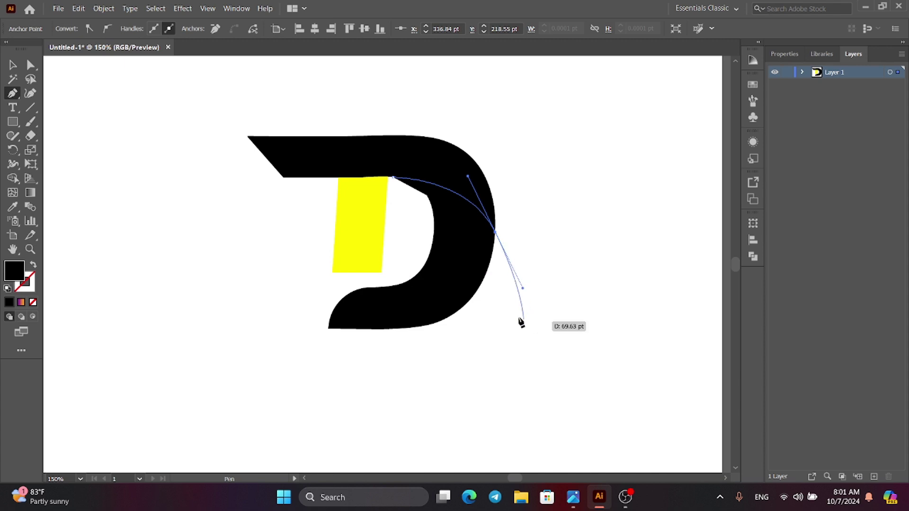
click(33, 265)
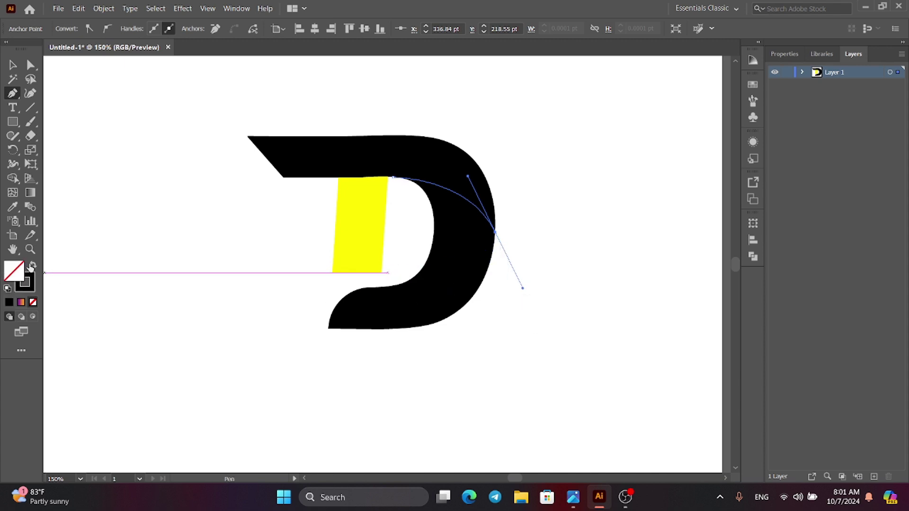
click(495, 231)
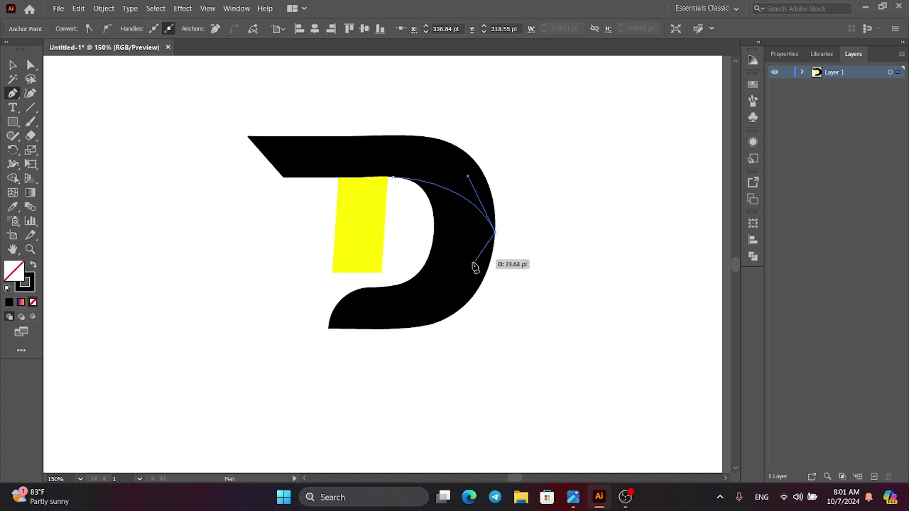
drag(398, 285, 314, 301)
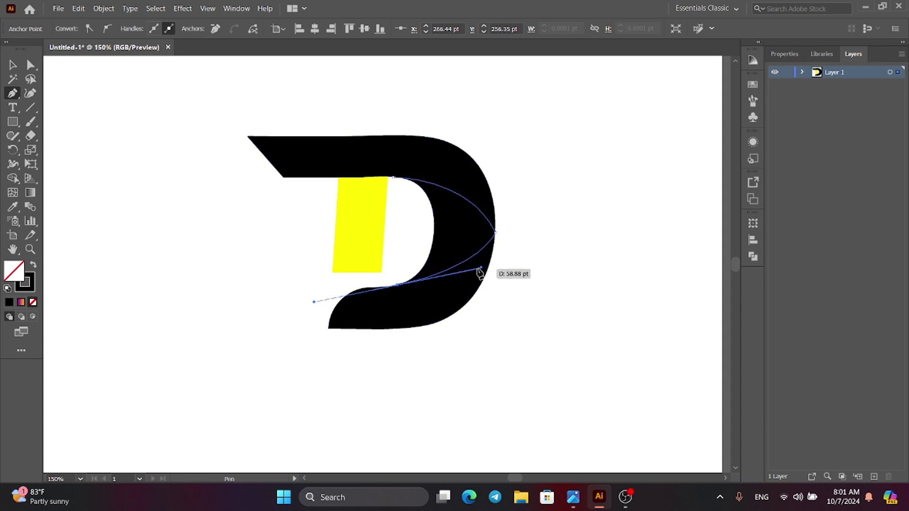
- Refine the curve's handle, then select the D together with the new path
click(31, 63)
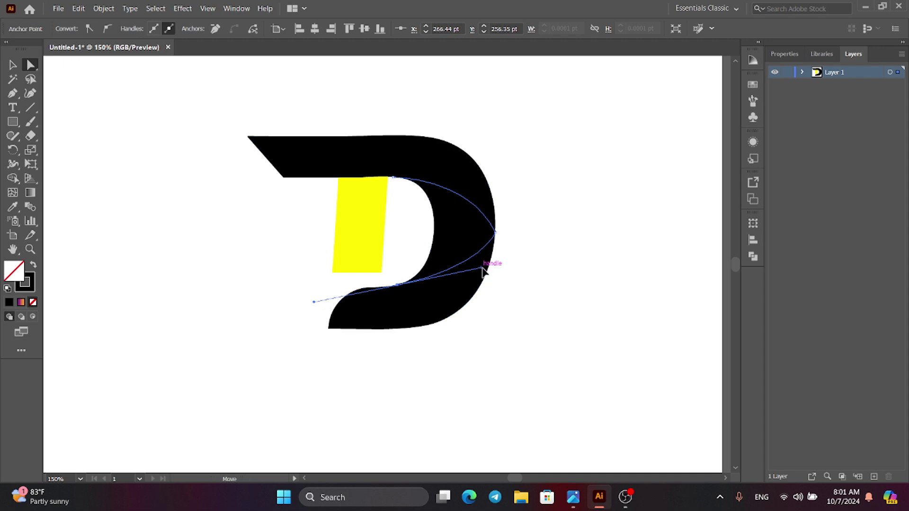
drag(481, 268, 484, 270)
click(13, 65)
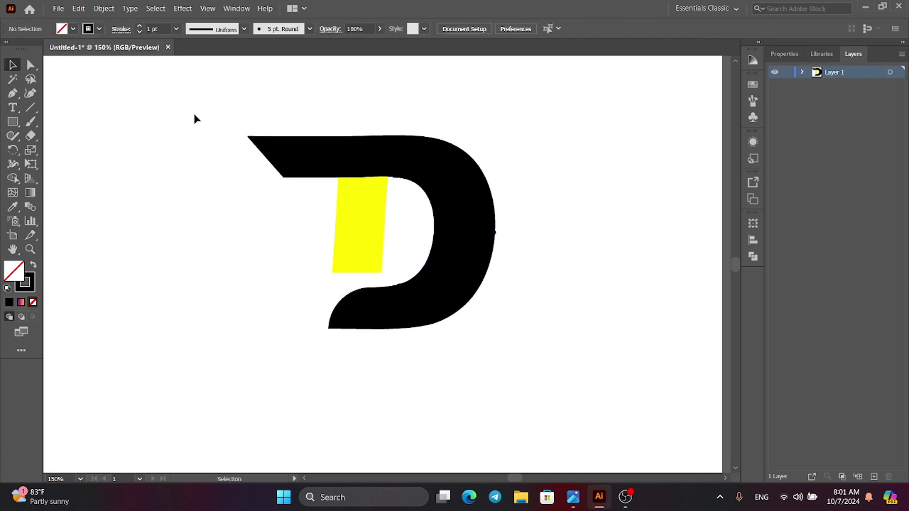
drag(193, 112, 511, 357)
click(13, 178)
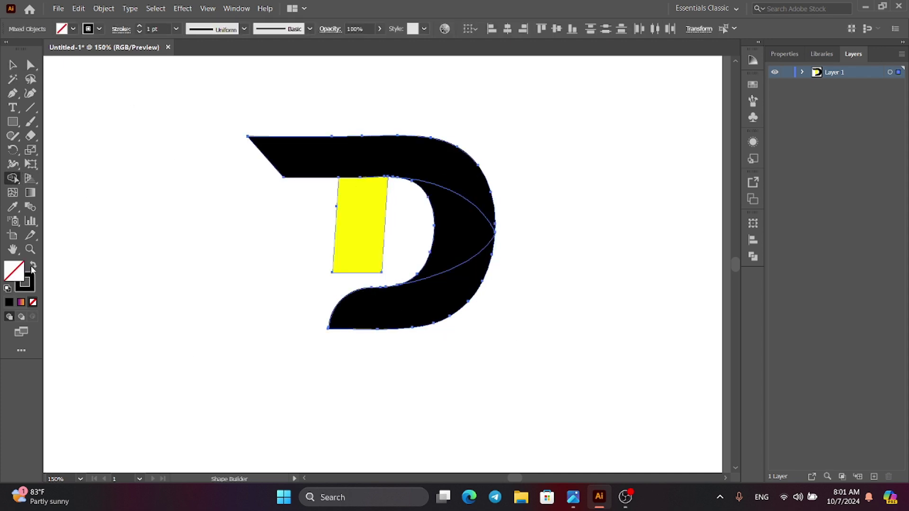
- Set the fill to red and fill the D's four regions with Shape Builder
click(33, 266)
click(62, 29)
click(41, 48)
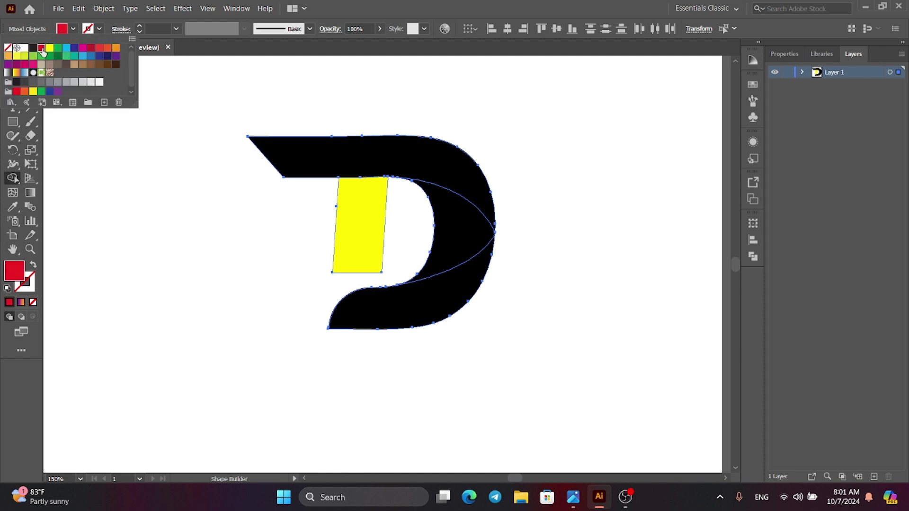
click(325, 173)
click(365, 169)
click(462, 229)
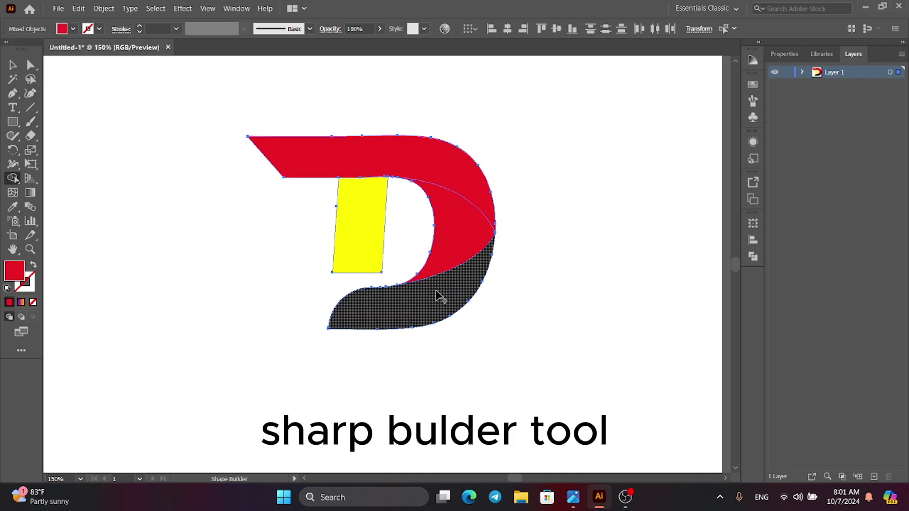
click(438, 296)
- Check the inner curved path, then select the D's top red band
click(12, 65)
click(419, 191)
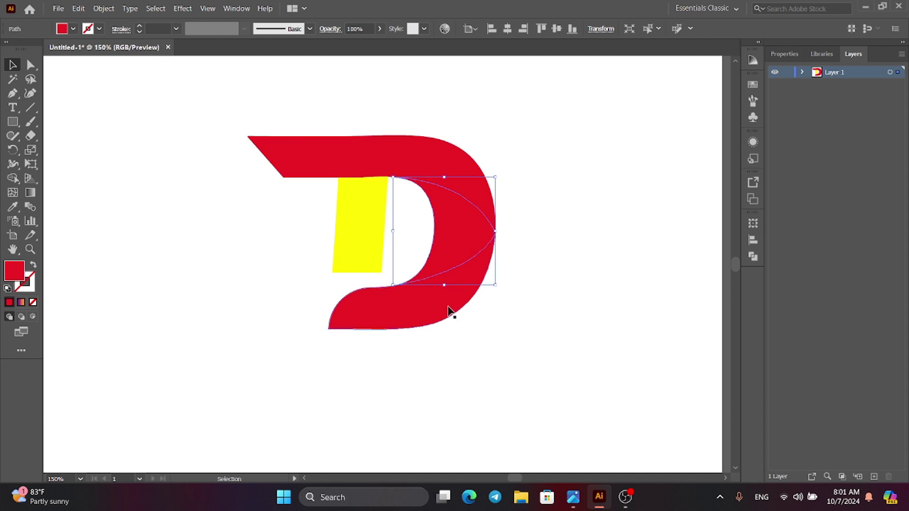
click(359, 197)
click(242, 213)
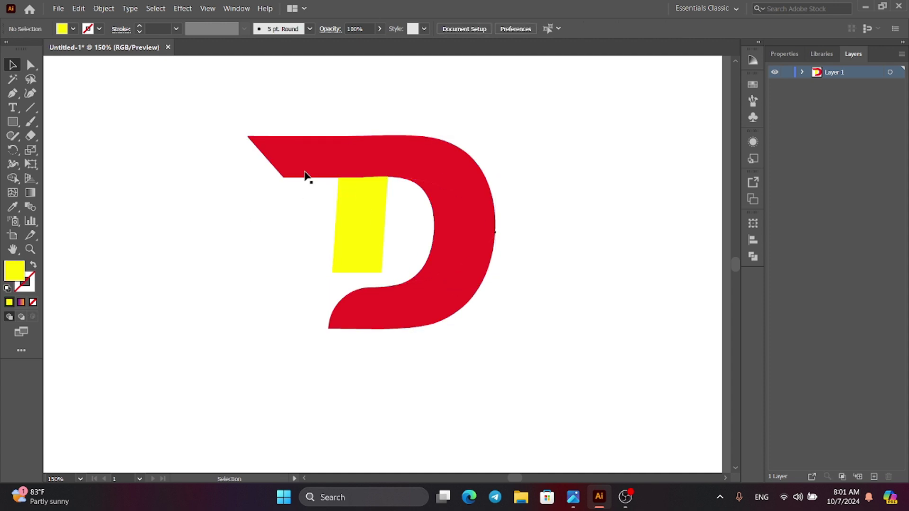
click(307, 148)
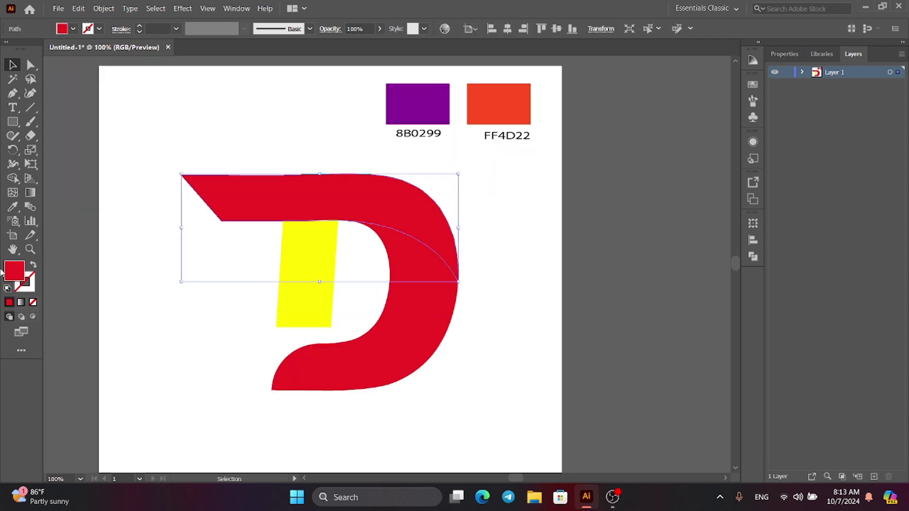
- Fill the D's top band with a gradient from purple 8B0299 to orange FF4D22
click(21, 302)
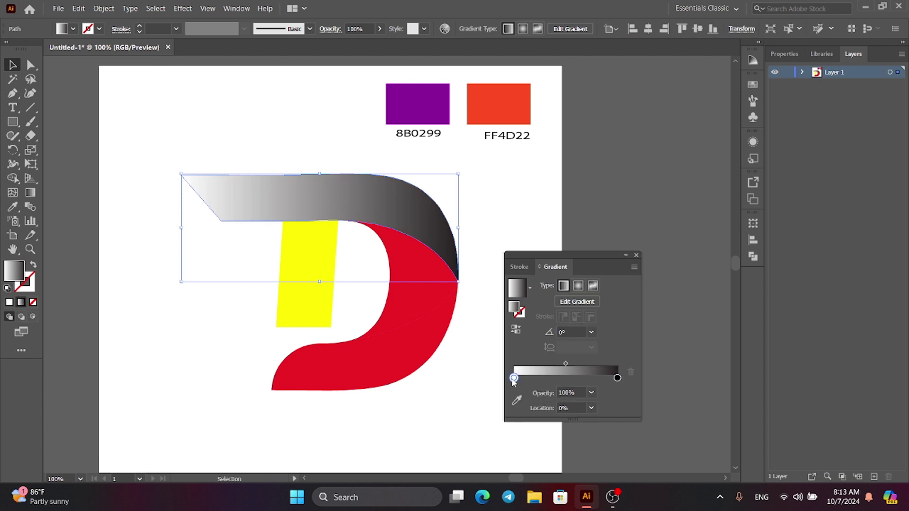
double_click(514, 379)
click(465, 298)
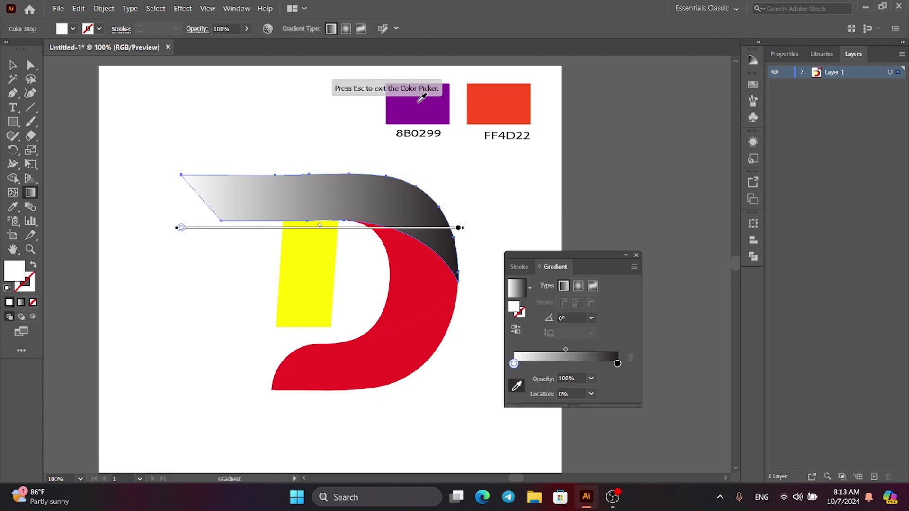
click(400, 100)
double_click(616, 364)
click(458, 283)
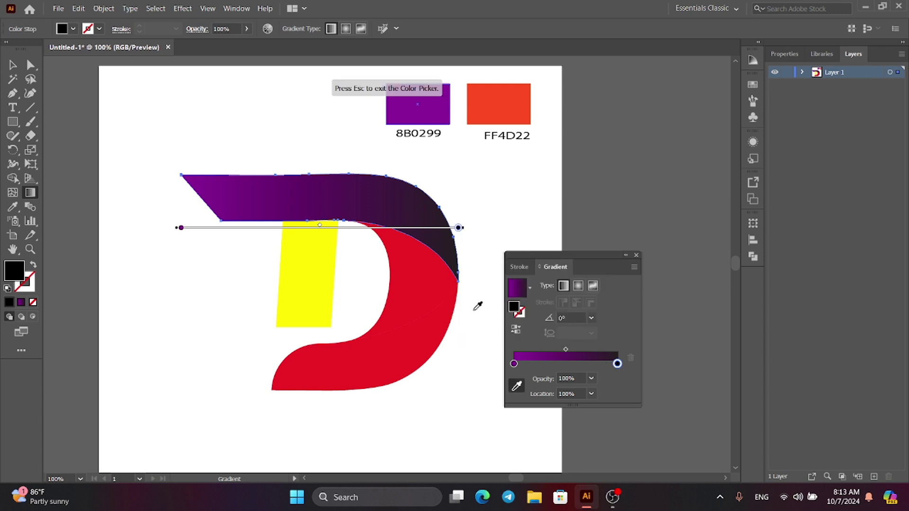
click(498, 140)
key(Escape)
click(636, 255)
key(v)
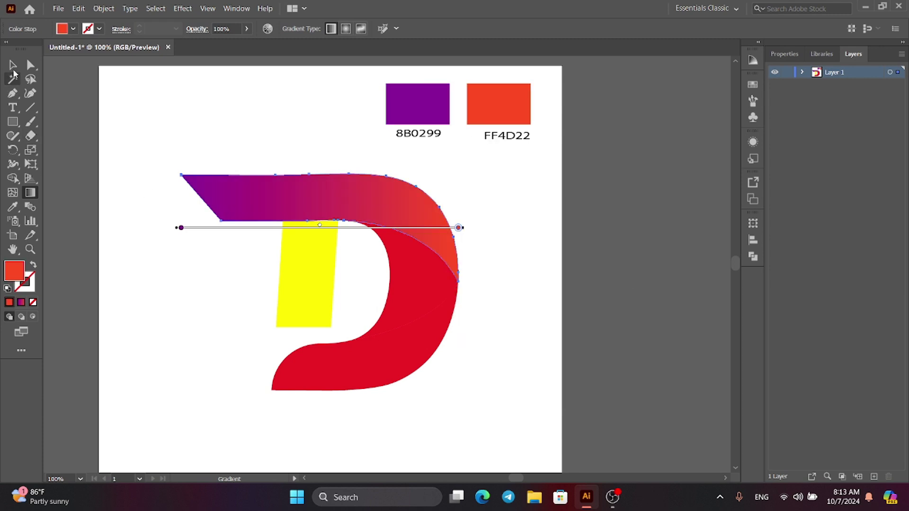
click(213, 165)
- Copy the top band's gradient onto the inner curve and run it vertically
click(412, 279)
key(i)
click(349, 214)
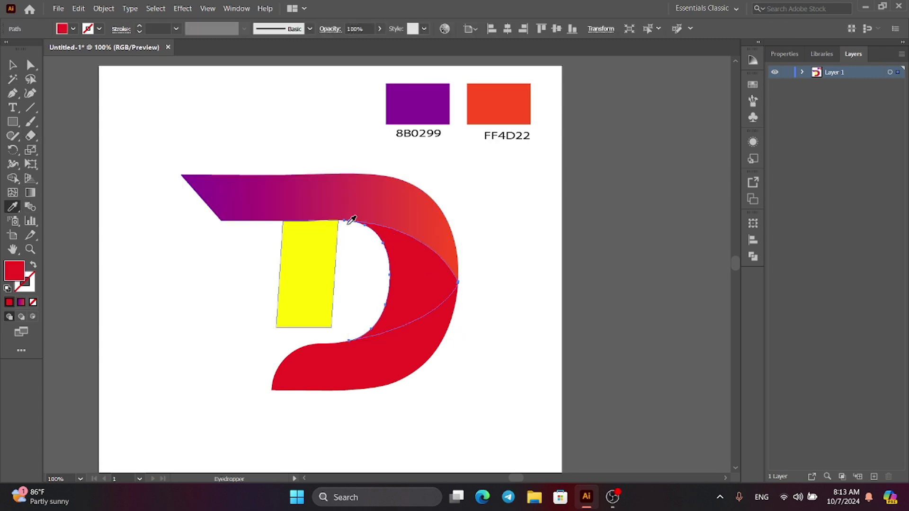
click(30, 192)
drag(403, 227, 388, 377)
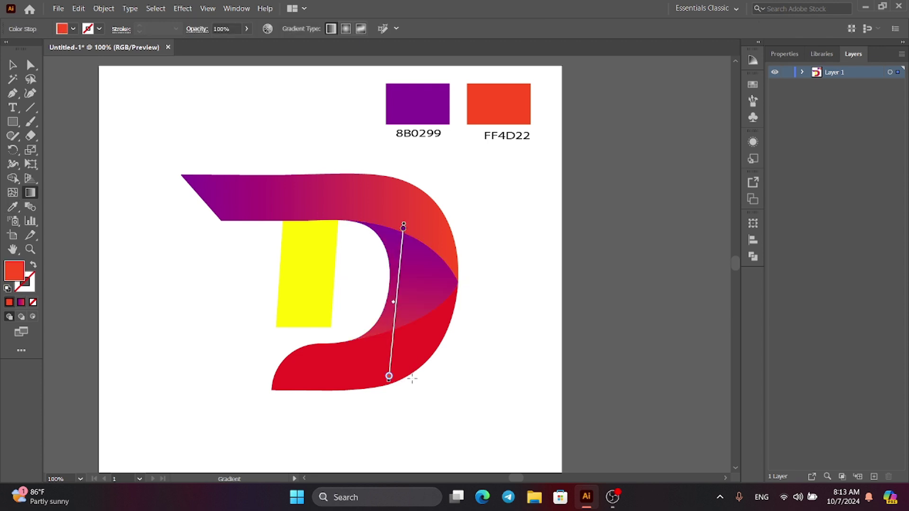
drag(409, 153, 387, 425)
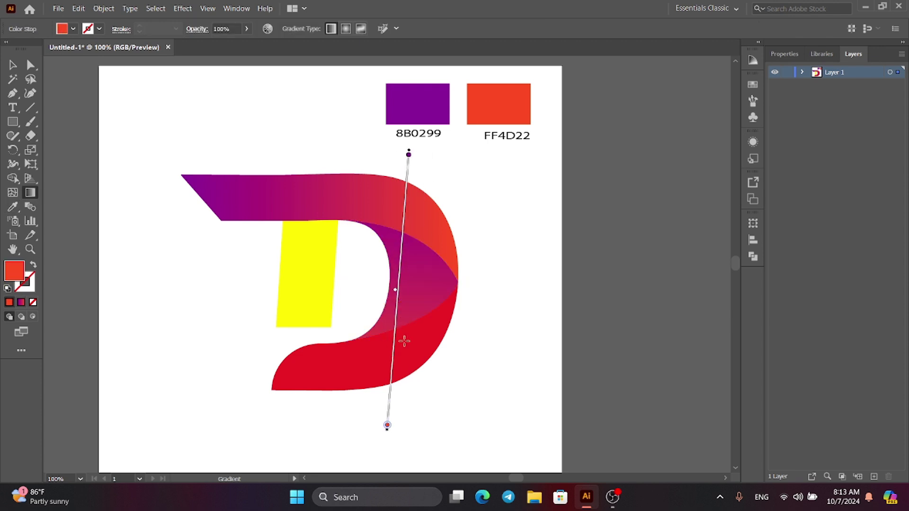
drag(396, 292, 396, 288)
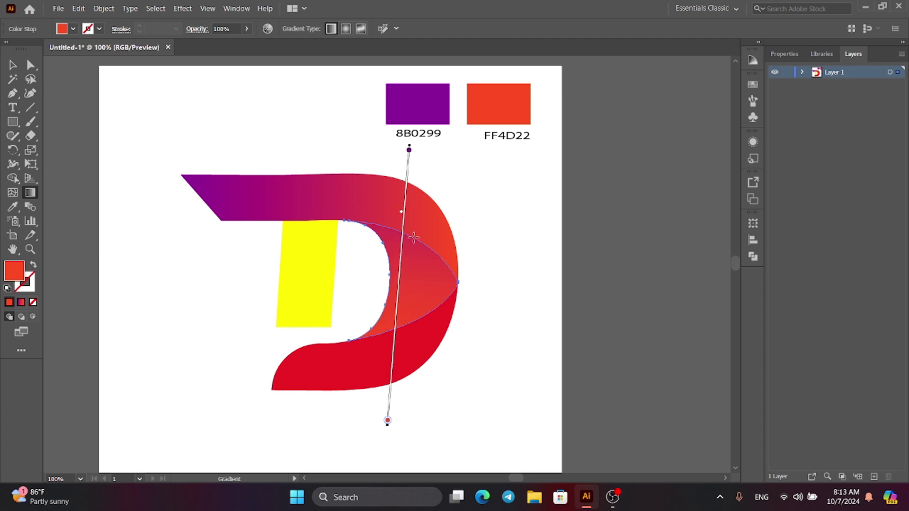
- Adjust the inner curve's gradient, extending the orange upward and the purple downward
key(v)
click(93, 193)
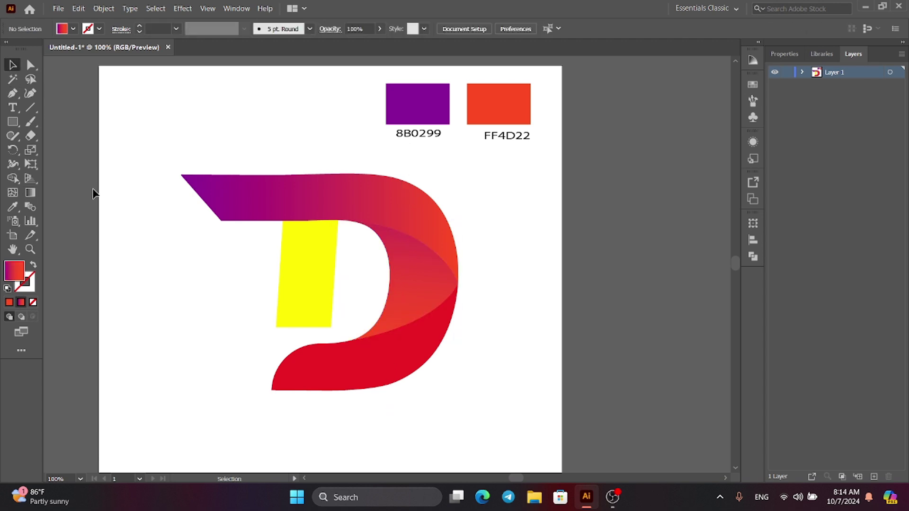
click(396, 284)
key(g)
drag(387, 422, 388, 303)
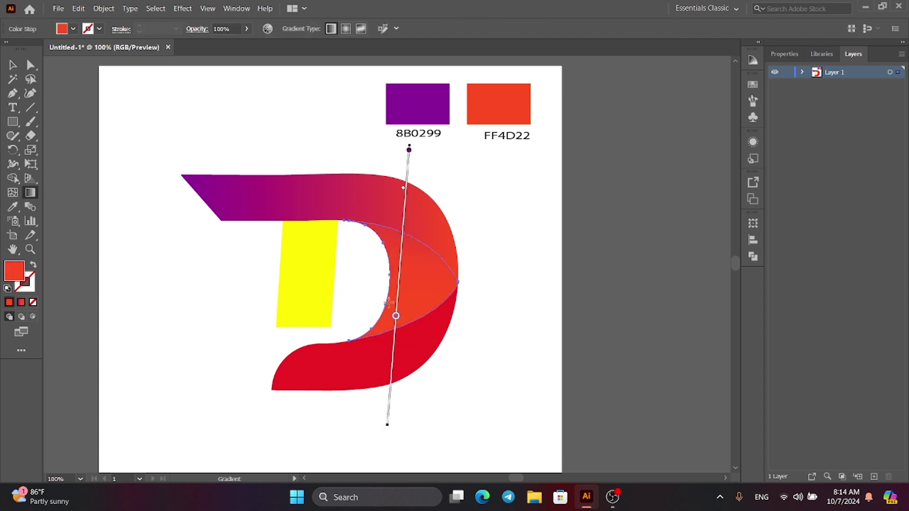
drag(410, 151, 409, 218)
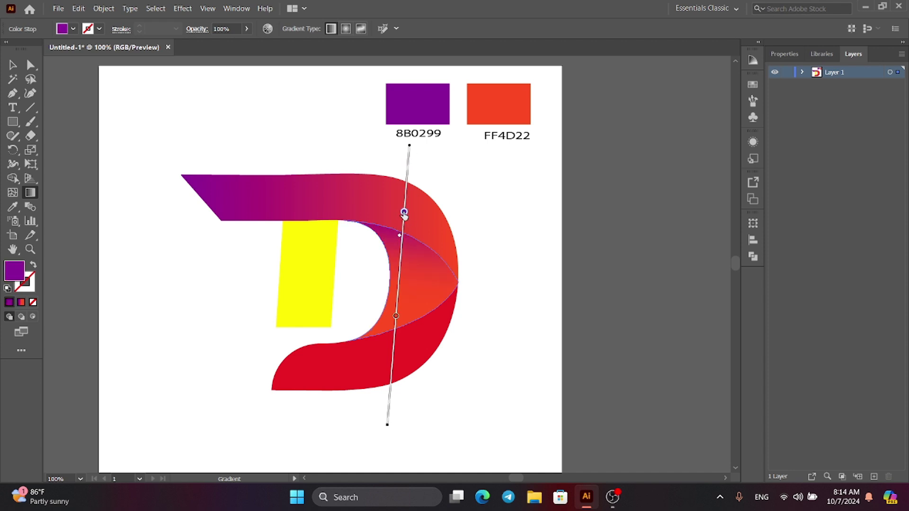
key(v)
click(142, 123)
- Copy the purple-orange gradient onto the bottom curve and make its left stop black
click(392, 359)
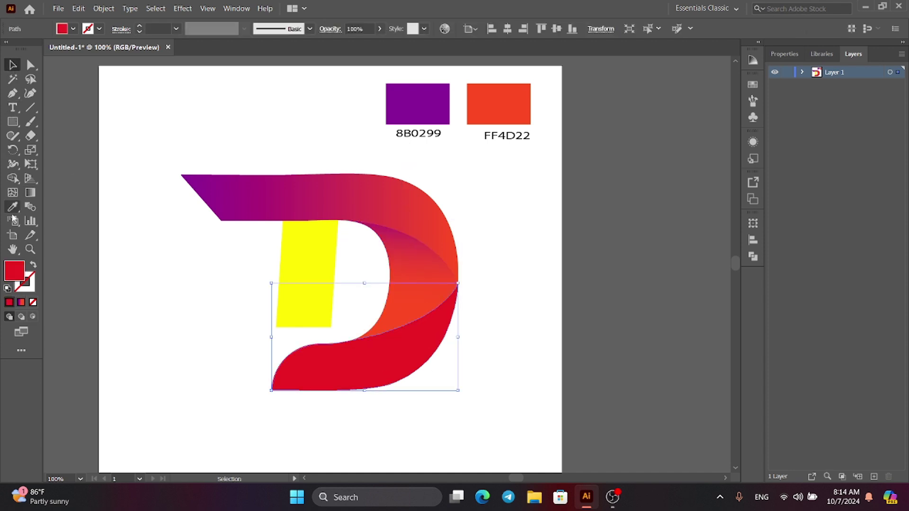
key(i)
click(379, 207)
double_click(31, 193)
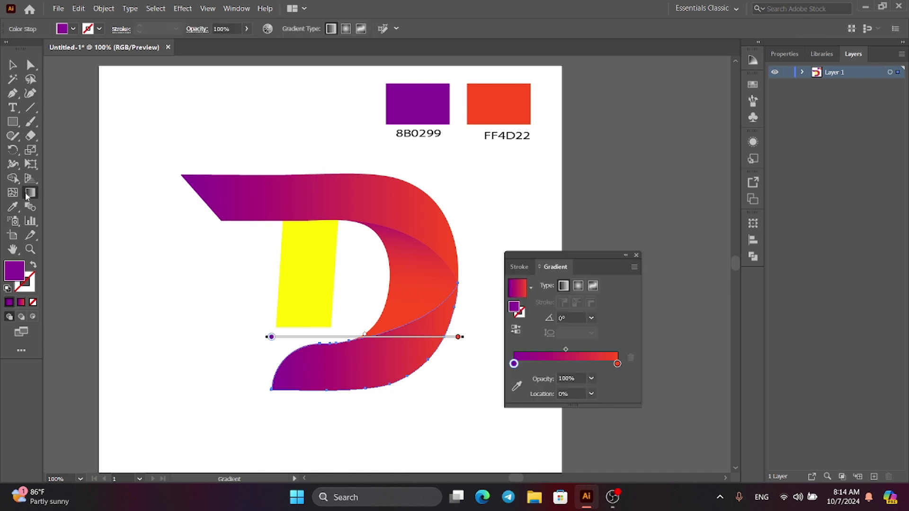
double_click(513, 364)
click(490, 258)
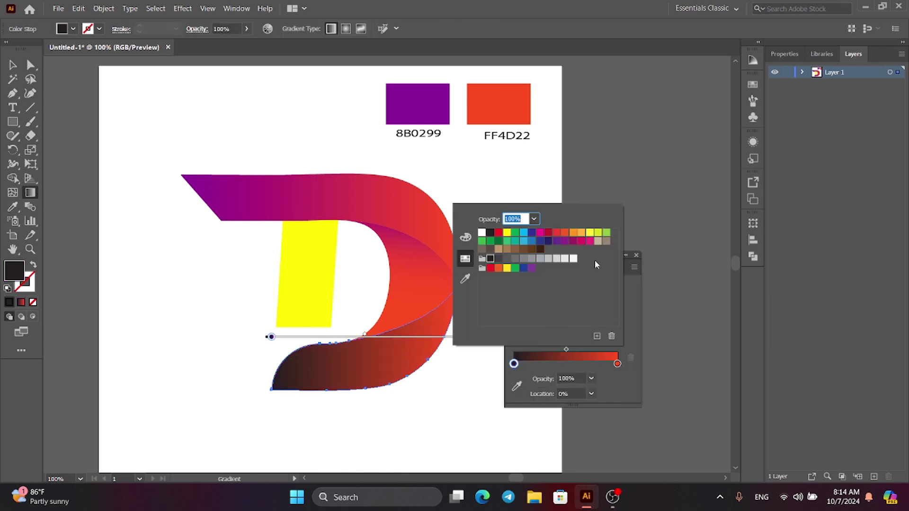
click(629, 259)
click(636, 255)
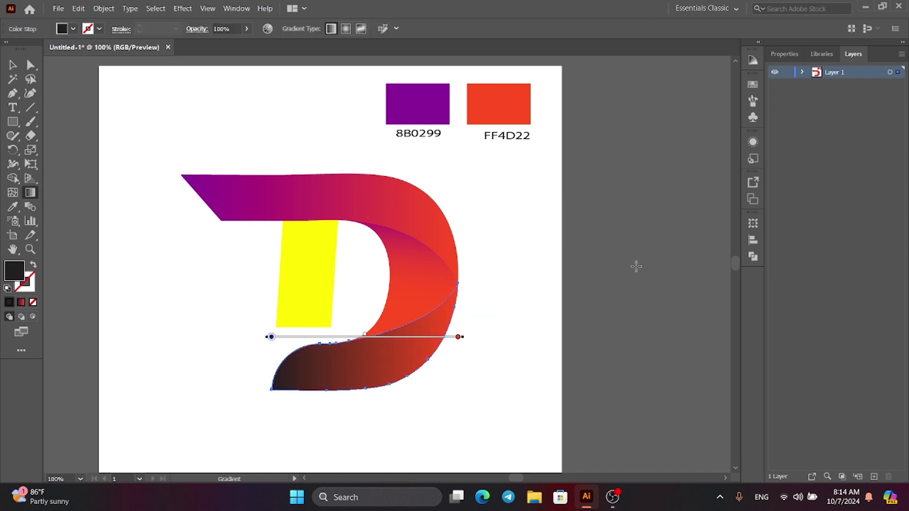
- Angle the bottom curve's gradient diagonally, shifting the midpoint toward dark and pulling the red stop inward
drag(470, 314, 240, 407)
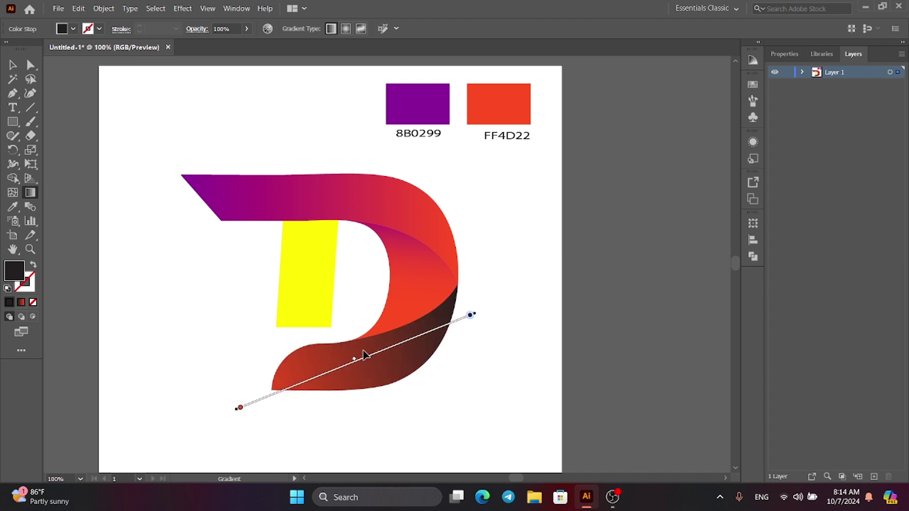
drag(355, 359, 410, 351)
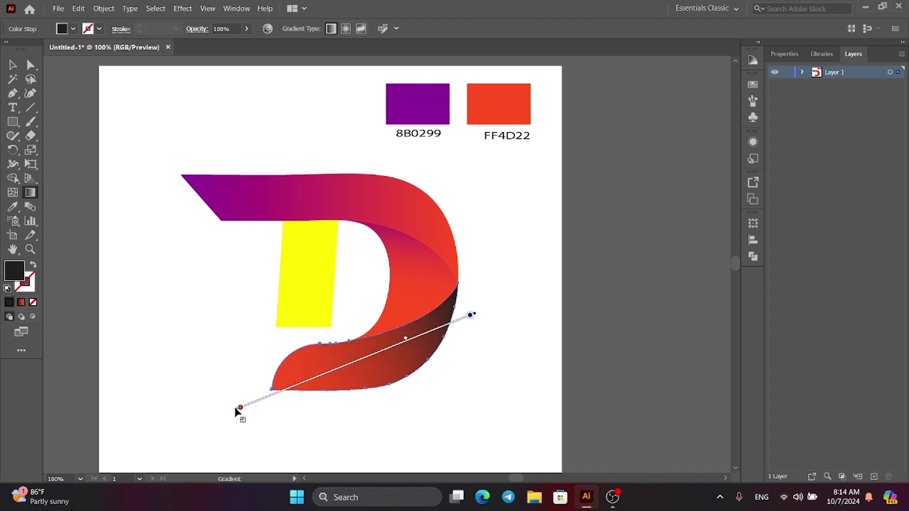
drag(240, 407, 298, 383)
click(13, 65)
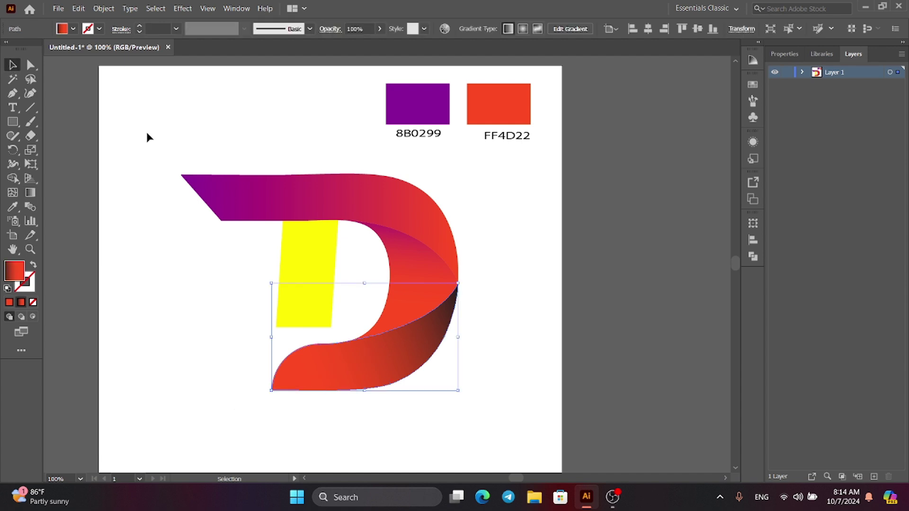
click(345, 270)
click(305, 274)
- Give the stem the purple-to-orange gradient running top to bottom, with the purple extended downward
key(i)
click(280, 198)
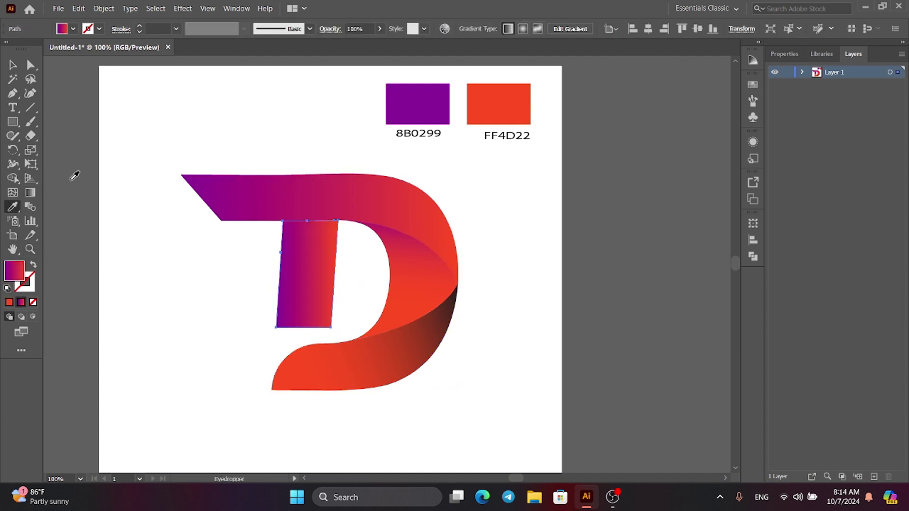
click(30, 193)
mouse_move(312, 201)
mouse_down()
mouse_move(297, 400)
mouse_move(303, 320)
mouse_up()
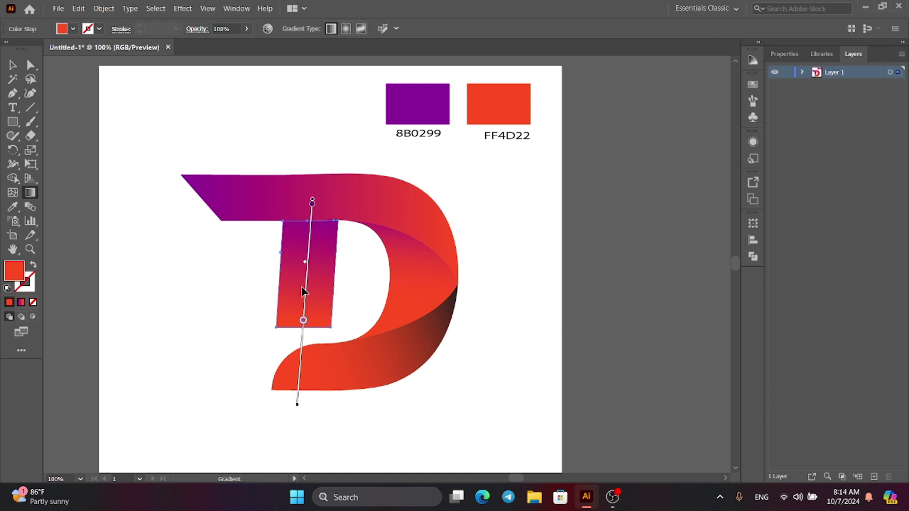
drag(313, 204, 310, 217)
click(13, 65)
click(522, 317)
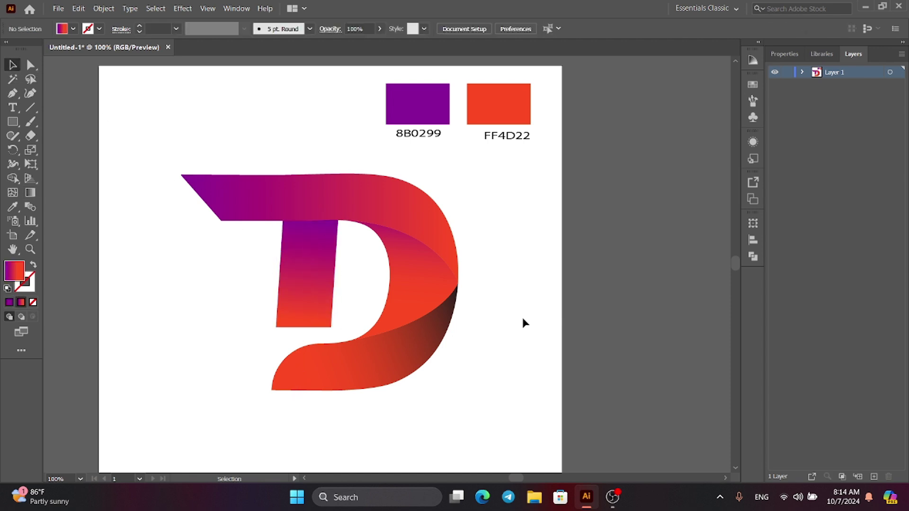
- Zoom out to the whole artboard and open File > Export > Export for Screens
key(ctrl+minus)
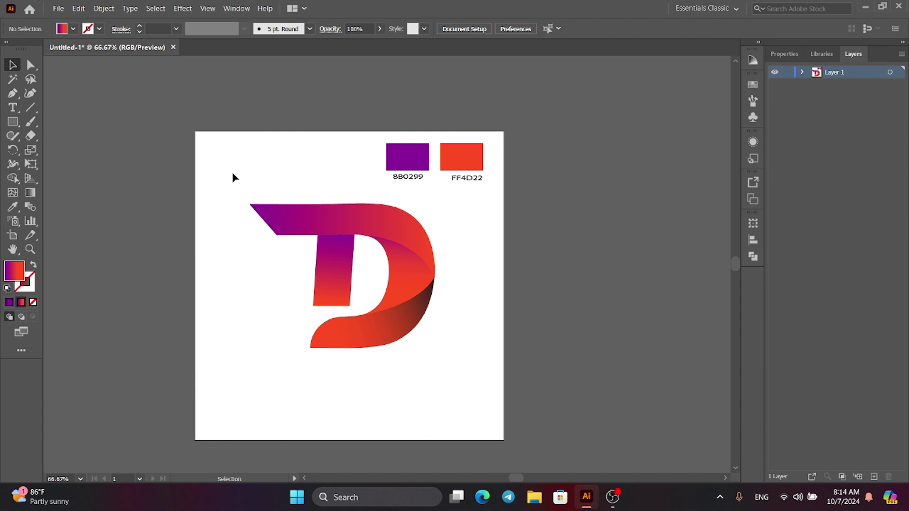
drag(234, 177, 422, 406)
click(341, 410)
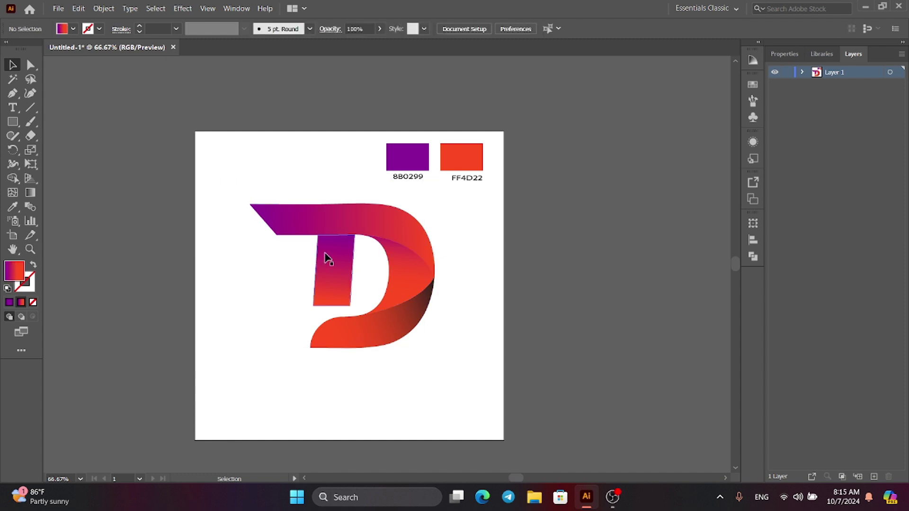
click(58, 8)
click(264, 222)
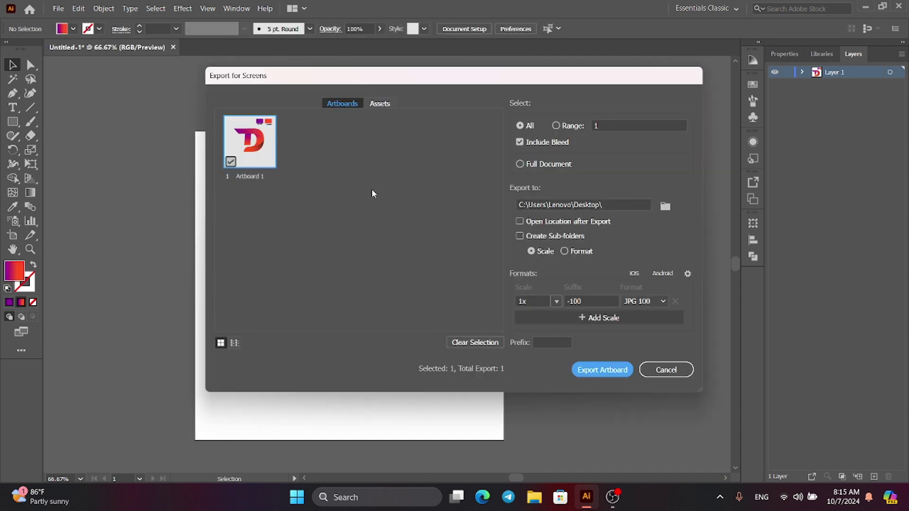